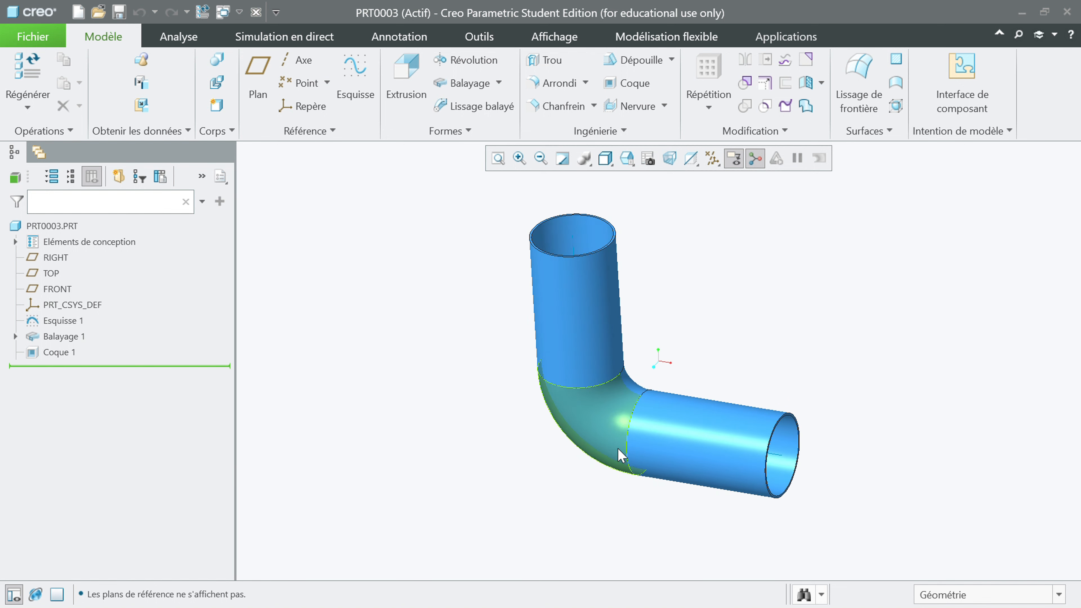
# Inspect the pipe elbow from several angles in shading with reflections, and return the display to shading with edges
pyautogui.moveTo(621, 455)
pyautogui.mouseDown(button='middle')
pyautogui.moveTo(649, 366)
pyautogui.moveTo(642, 337)
pyautogui.moveTo(560, 343)
pyautogui.moveTo(616, 379)
pyautogui.moveTo(627, 429)
pyautogui.moveTo(595, 430)
pyautogui.moveTo(612, 430)
pyautogui.mouseUp(button='middle')
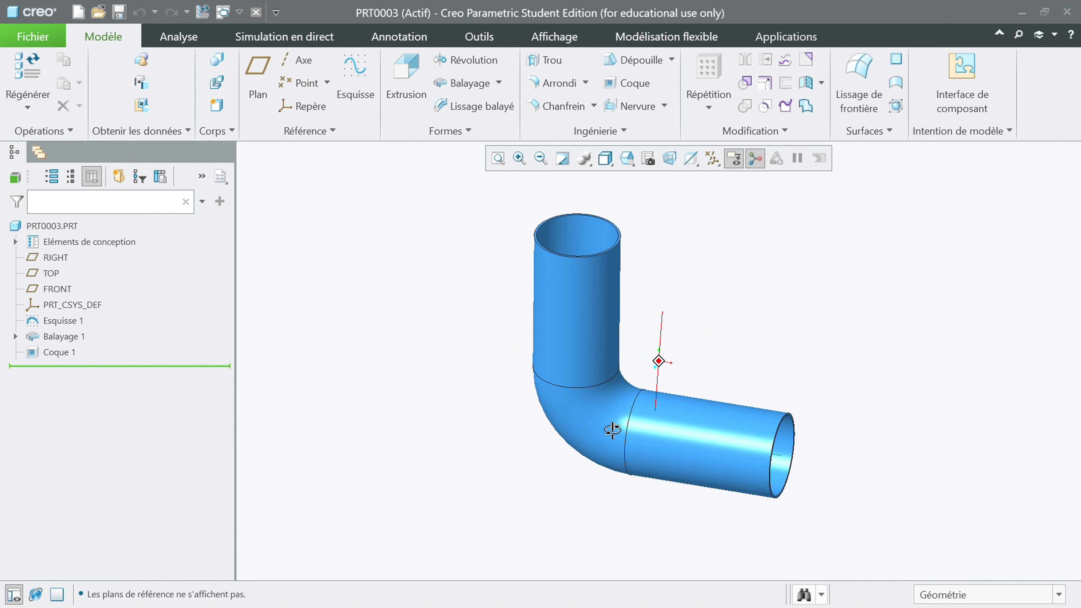
pyautogui.click(627, 158)
pyautogui.click(625, 180)
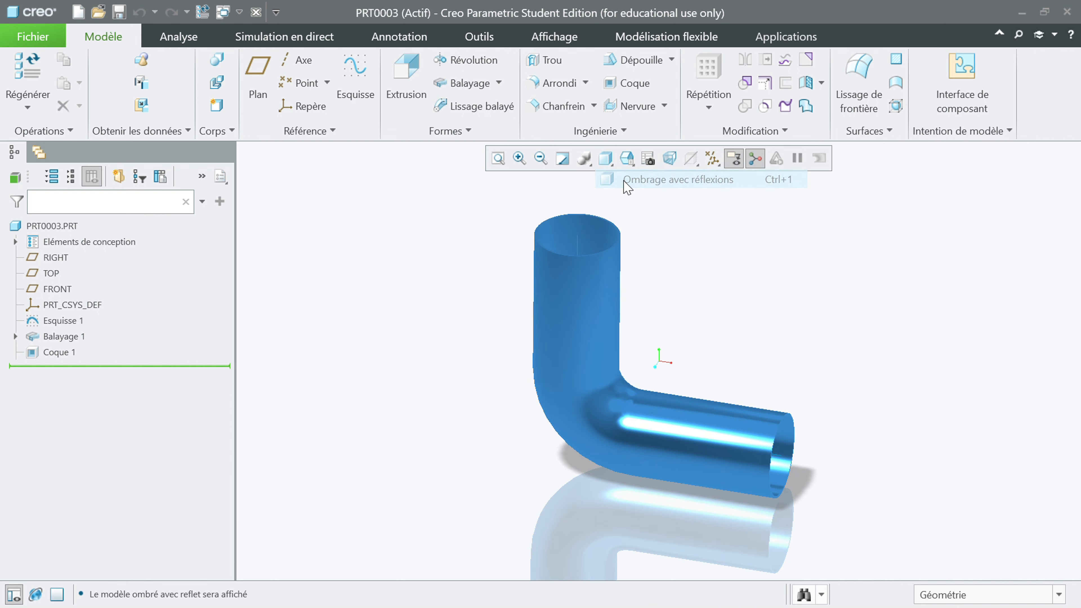
pyautogui.moveTo(691, 344)
pyautogui.mouseDown(button='middle')
pyautogui.moveTo(677, 324)
pyautogui.moveTo(685, 260)
pyautogui.moveTo(646, 288)
pyautogui.moveTo(685, 333)
pyautogui.moveTo(724, 340)
pyautogui.moveTo(663, 350)
pyautogui.moveTo(674, 335)
pyautogui.mouseUp(button='middle')
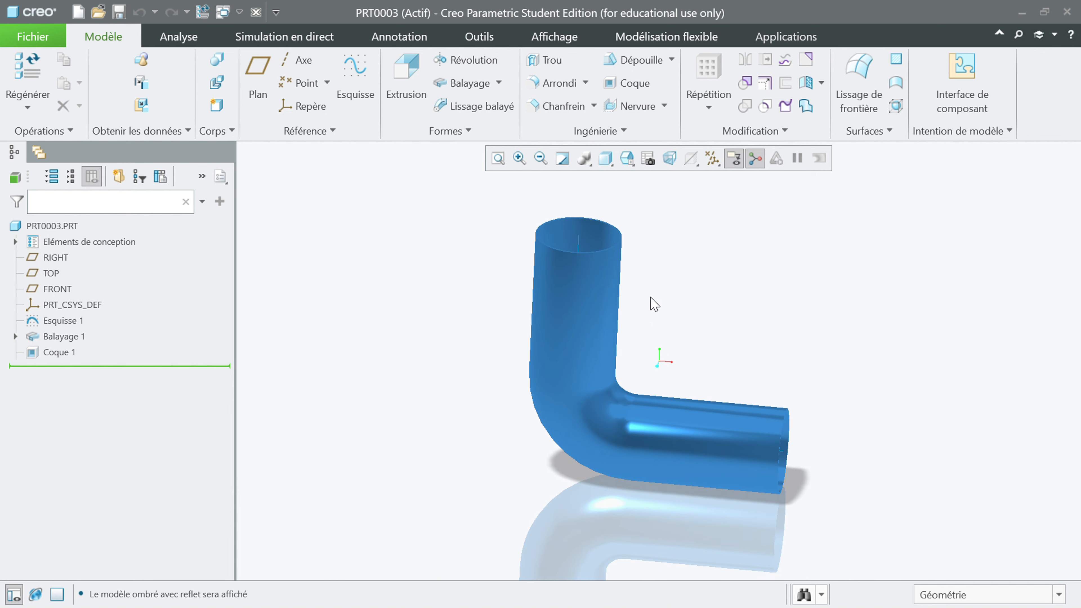
pyautogui.click(605, 157)
pyautogui.click(632, 198)
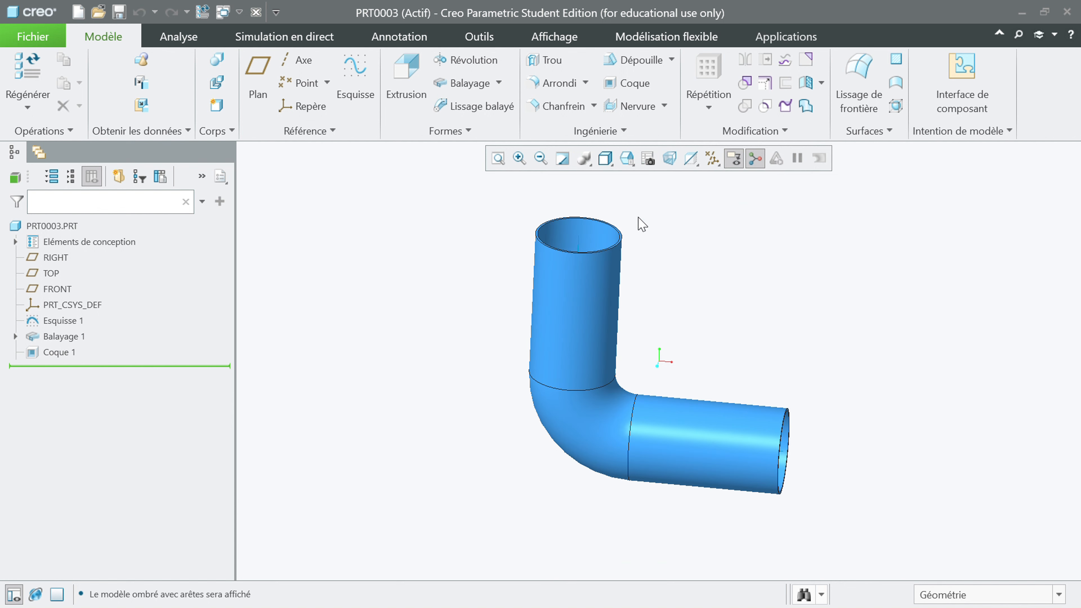
pyautogui.moveTo(702, 313); pyautogui.dragTo(672, 326, button='middle')
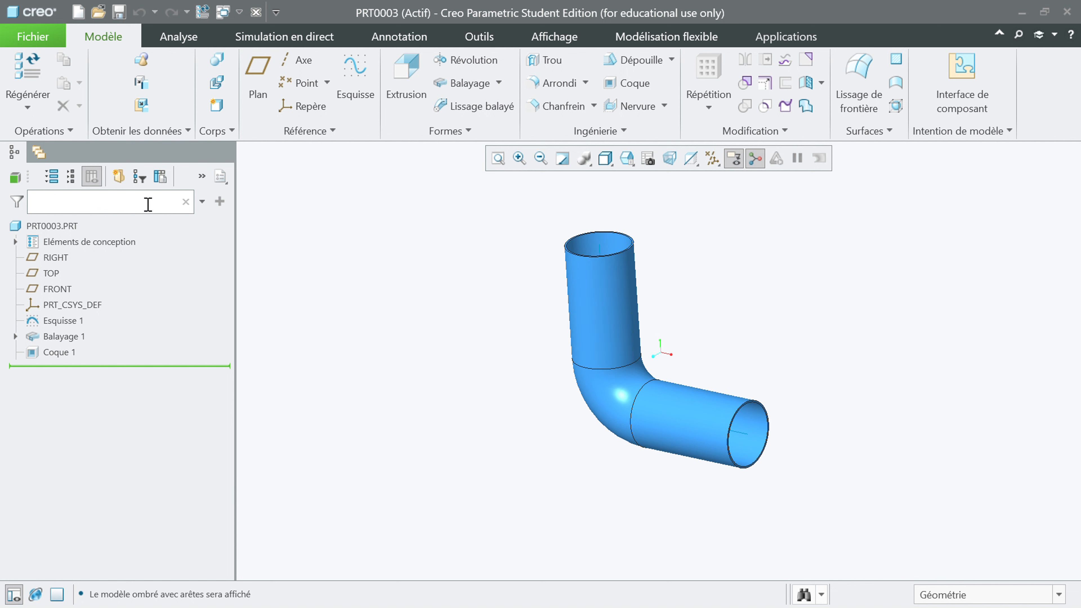
# Create a new solid part named TU from the default template
pyautogui.click(81, 12)
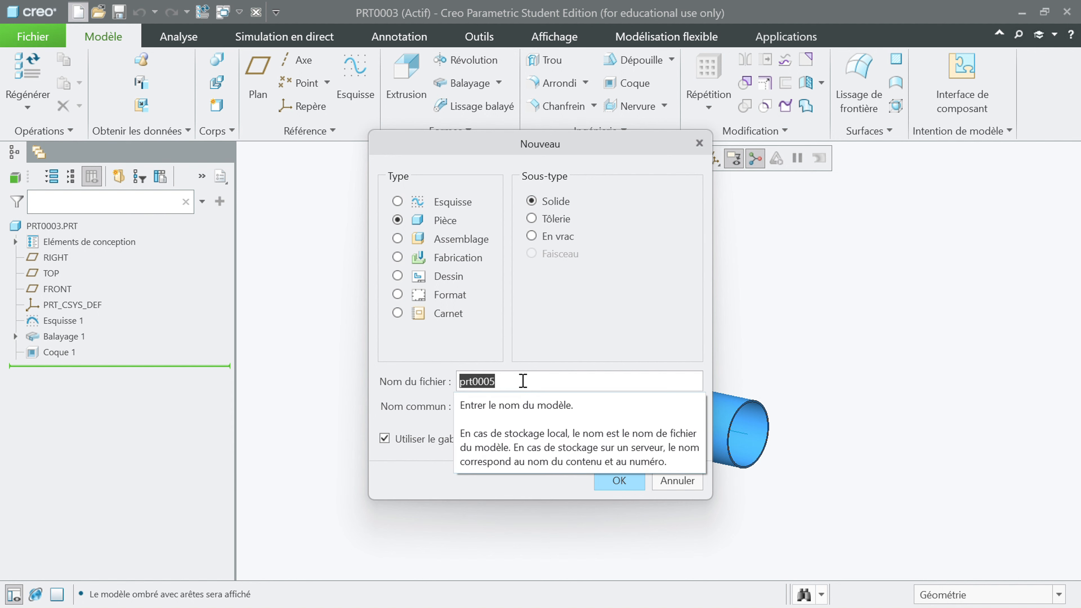
pyautogui.write('TU')
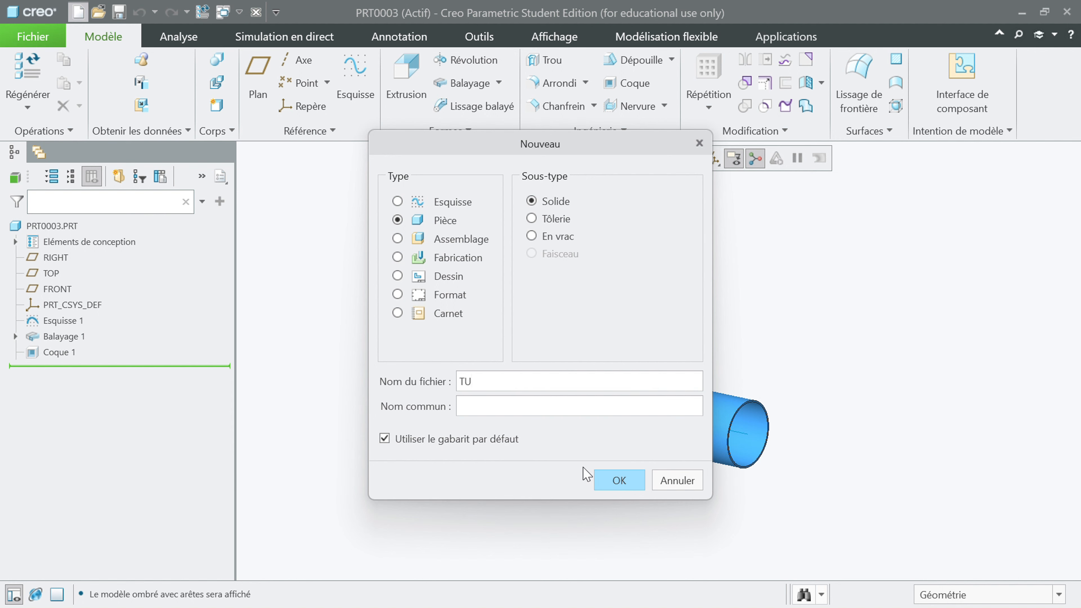
pyautogui.click(616, 481)
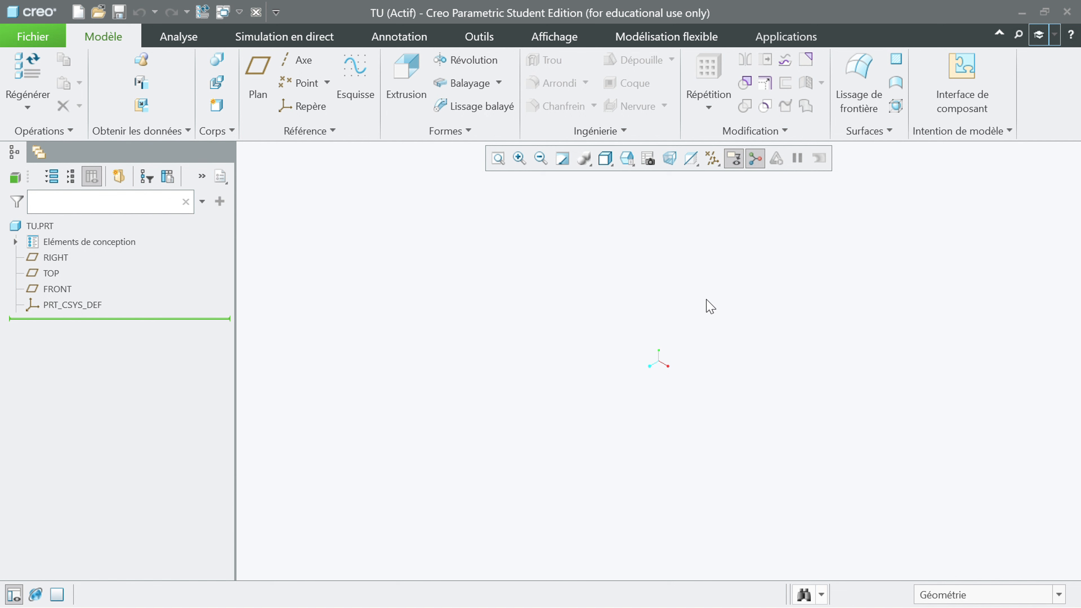
# Turn on the display of all datum features: axes, points, coordinate systems and planes
pyautogui.click(712, 158)
pyautogui.click(712, 179)
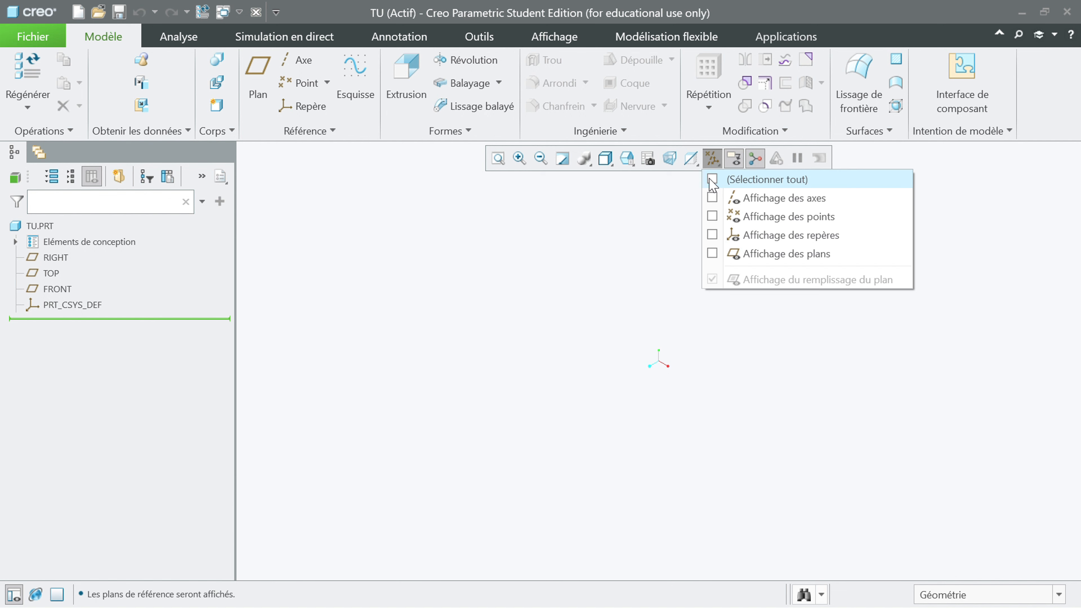
pyautogui.moveTo(618, 244); pyautogui.dragTo(583, 305, button='middle')
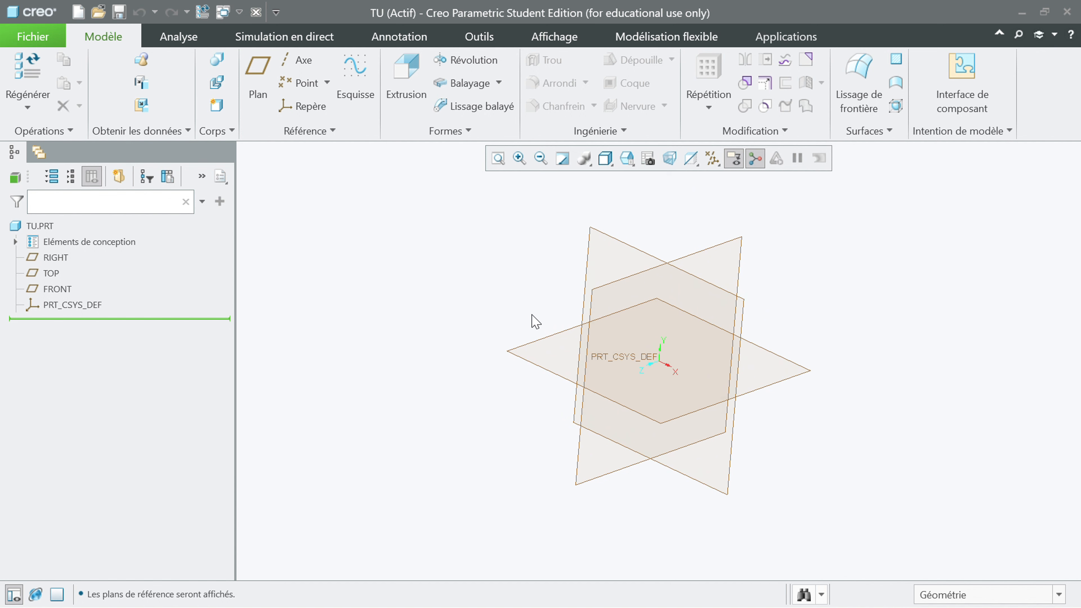
# Sketch on the FRONT plane a horizontal line about 227 long and a vertical line about 218 long, meeting at the origin
pyautogui.click(601, 241)
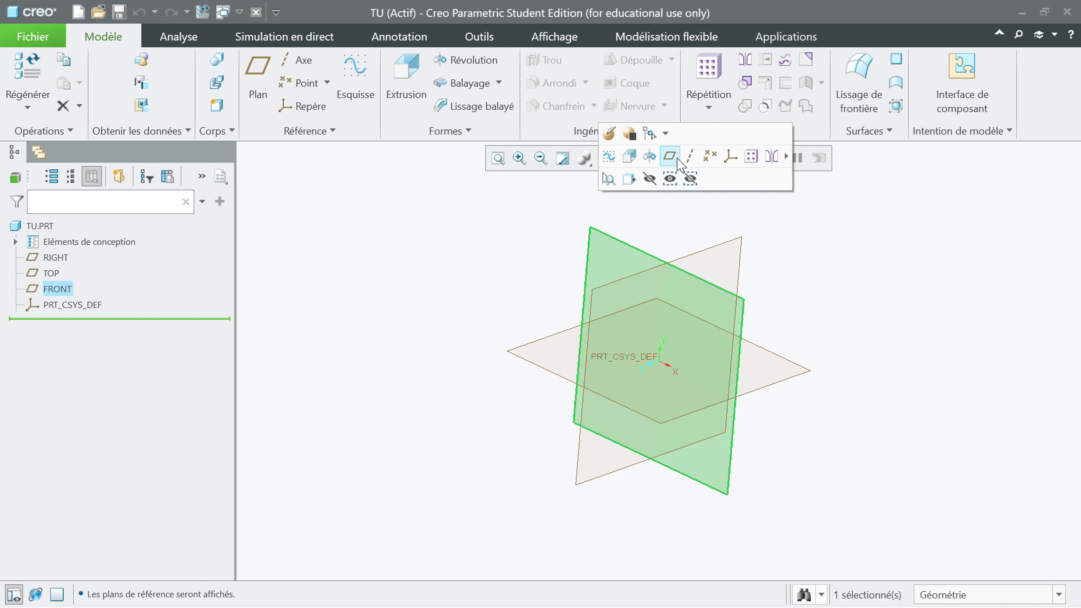
pyautogui.click(614, 160)
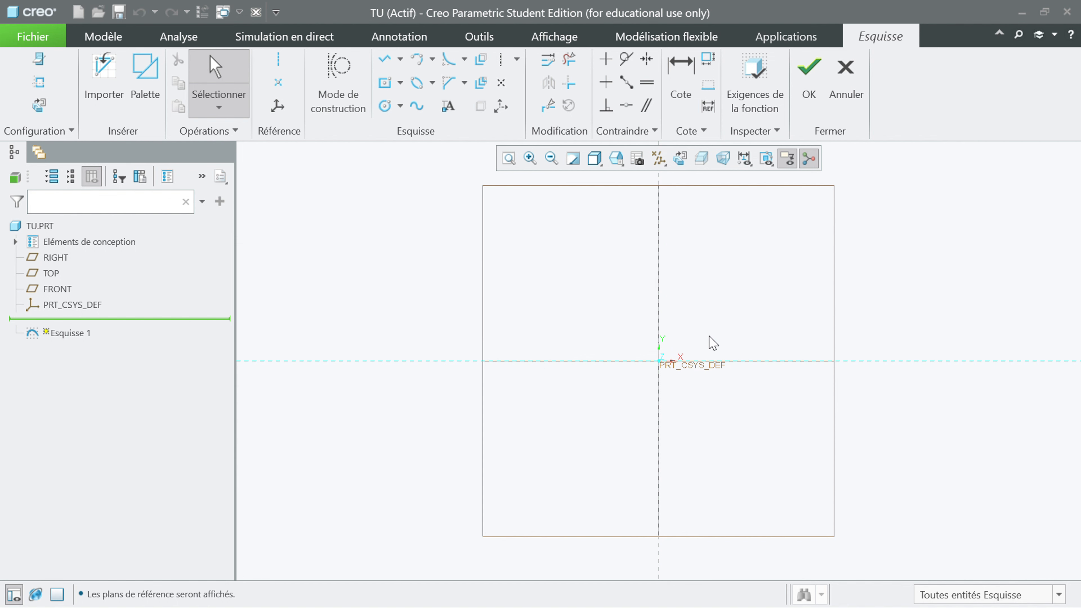
pyautogui.click(386, 65)
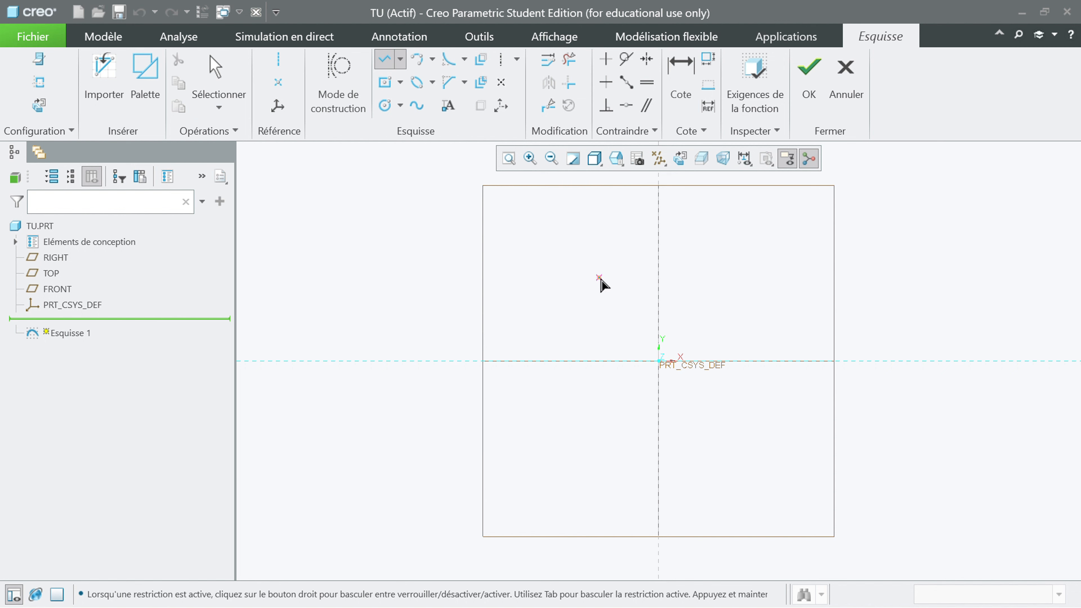
pyautogui.click(815, 361)
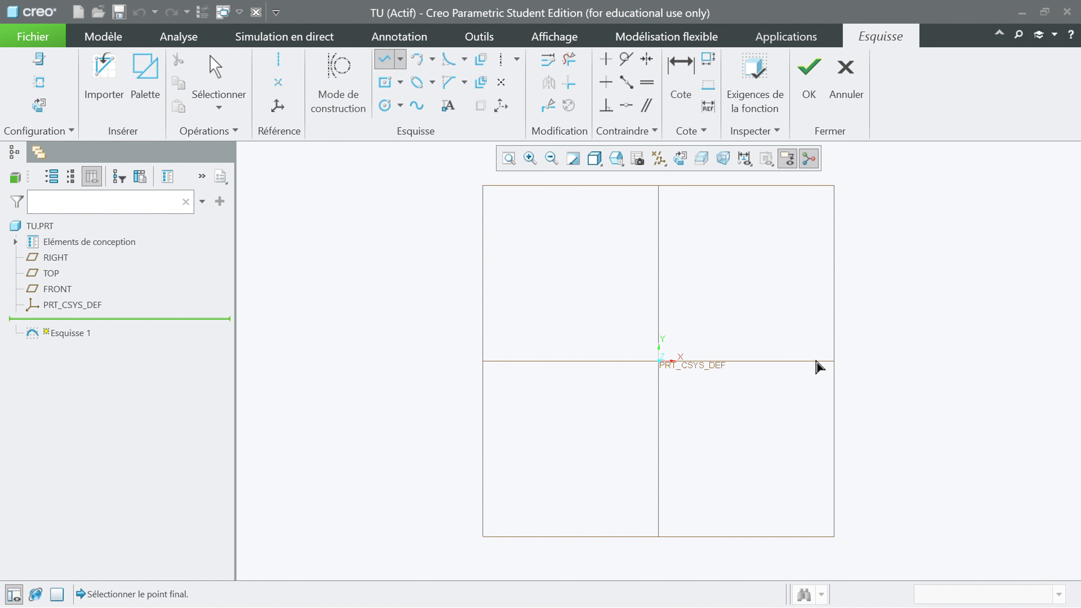
pyautogui.click(659, 362)
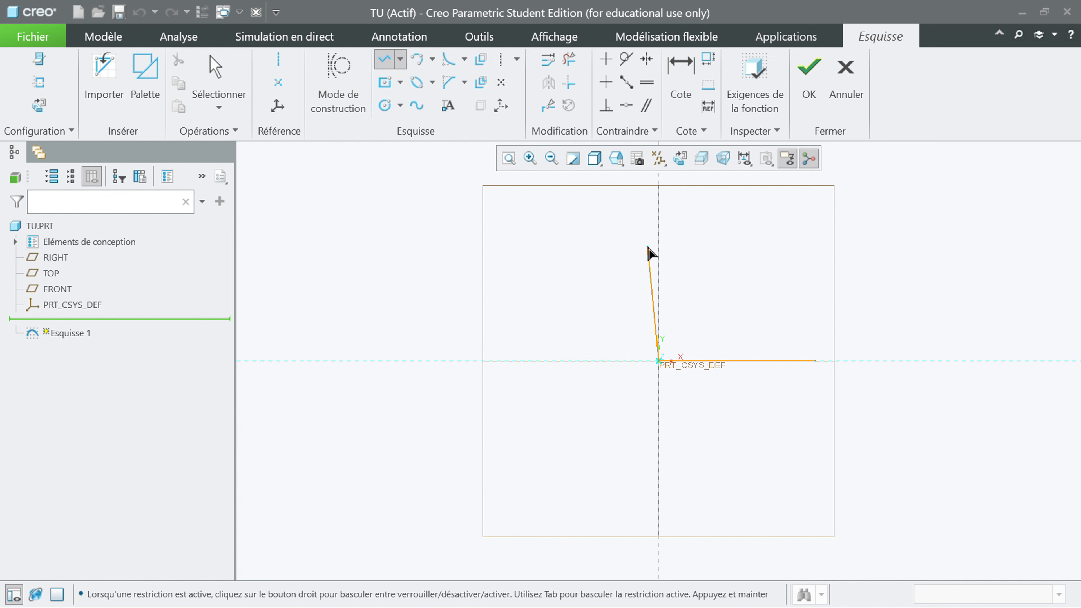
pyautogui.click(660, 210)
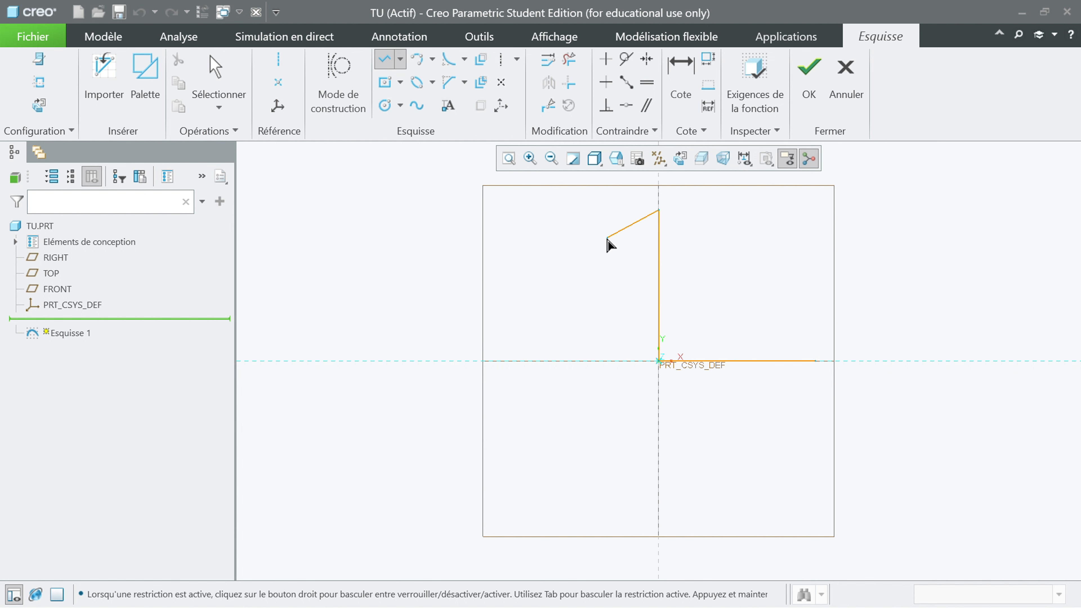
pyautogui.middleClick(592, 241)
pyautogui.middleClick(528, 303)
pyautogui.click(541, 306)
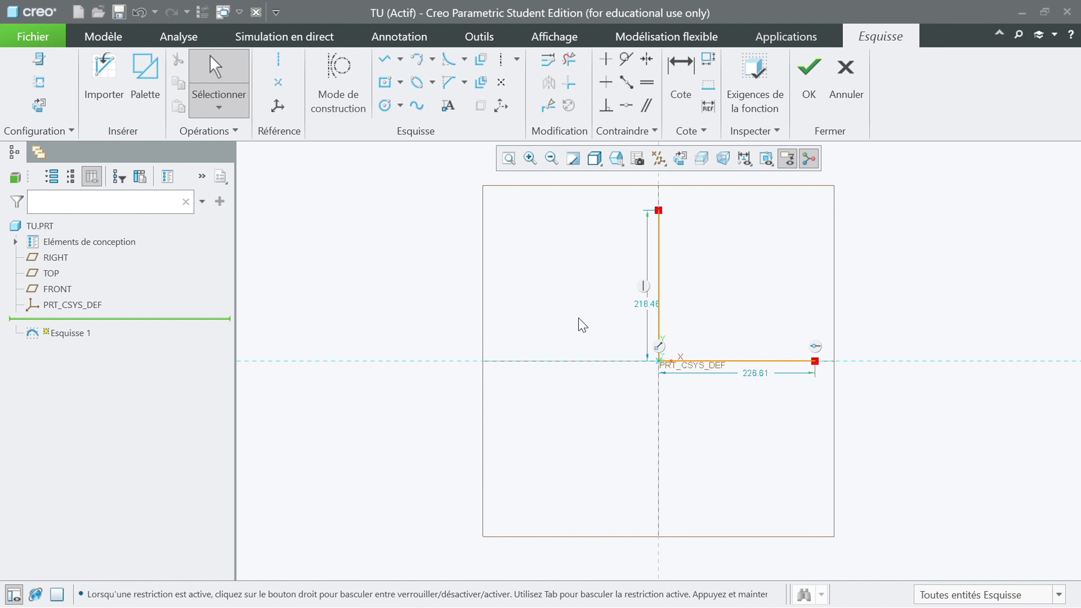
# Set the horizontal line's length to 90
pyautogui.click(759, 383)
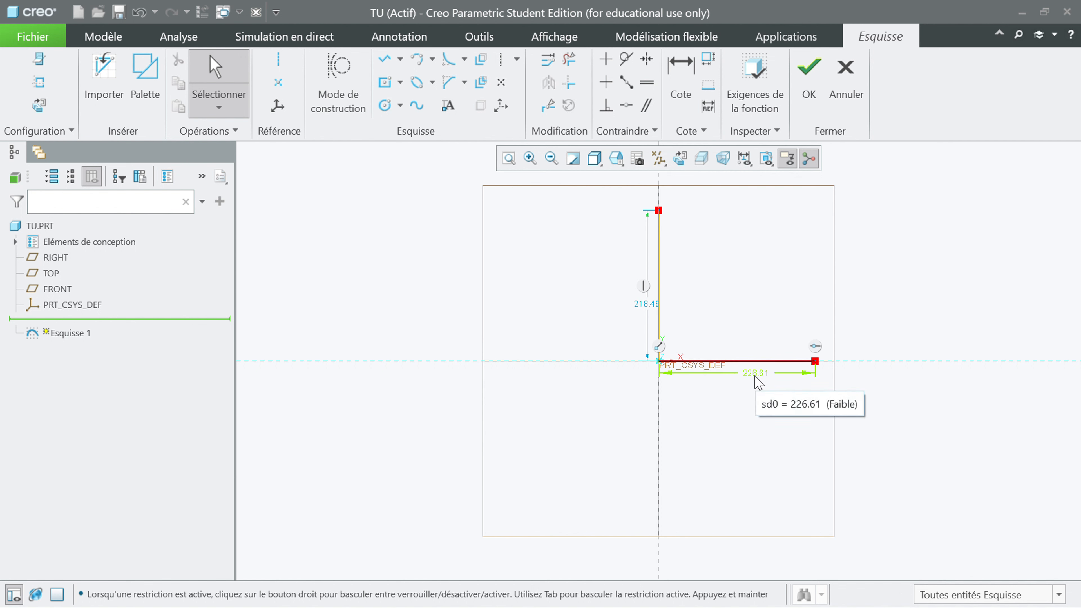
pyautogui.doubleClick(755, 376)
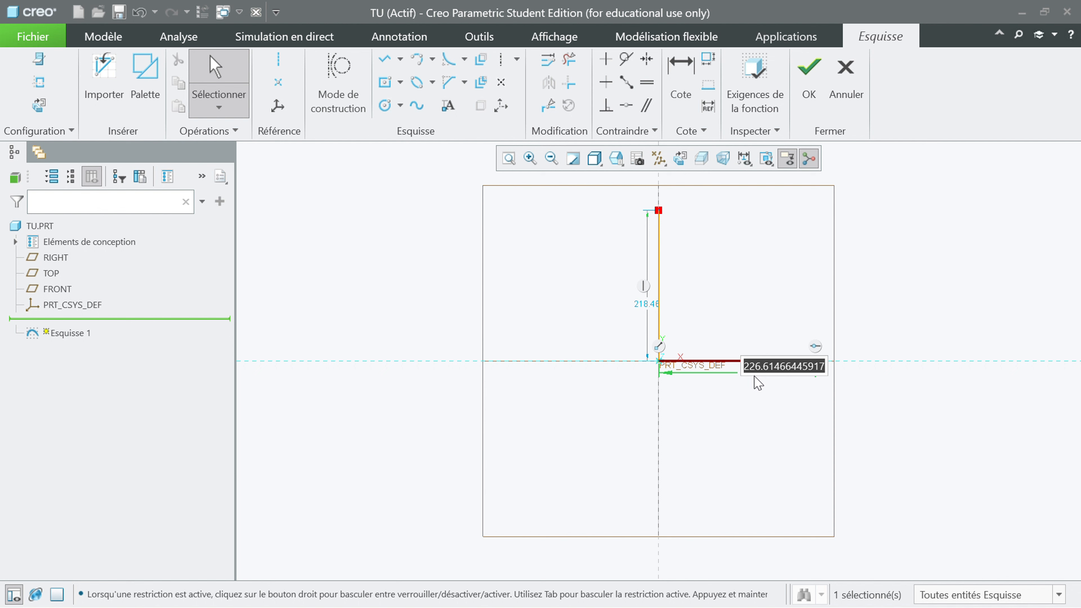
pyautogui.write('90')
pyautogui.press('Return')
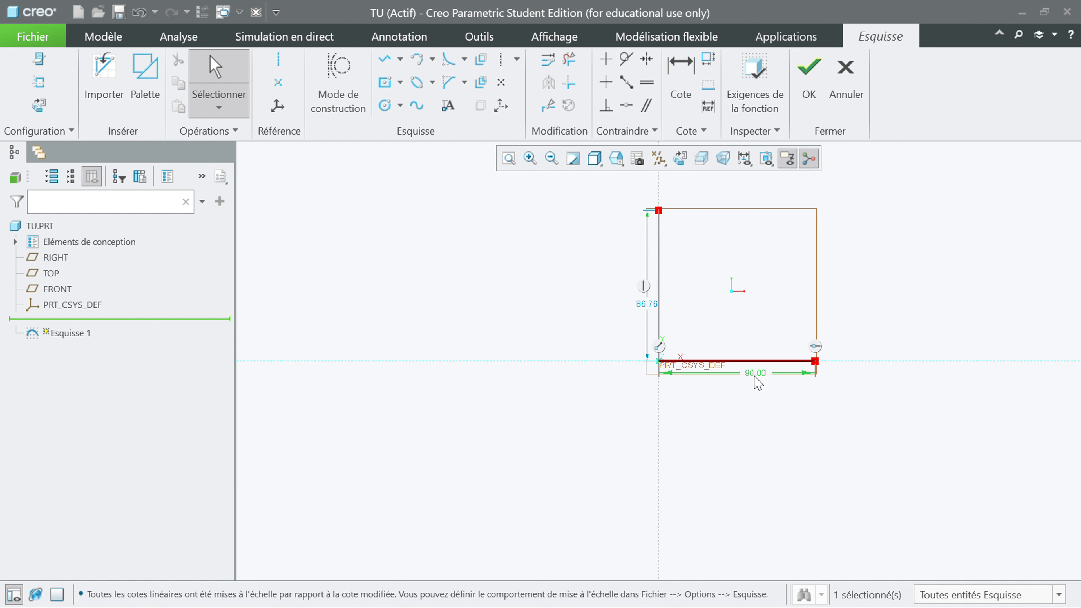
pyautogui.doubleClick(638, 305)
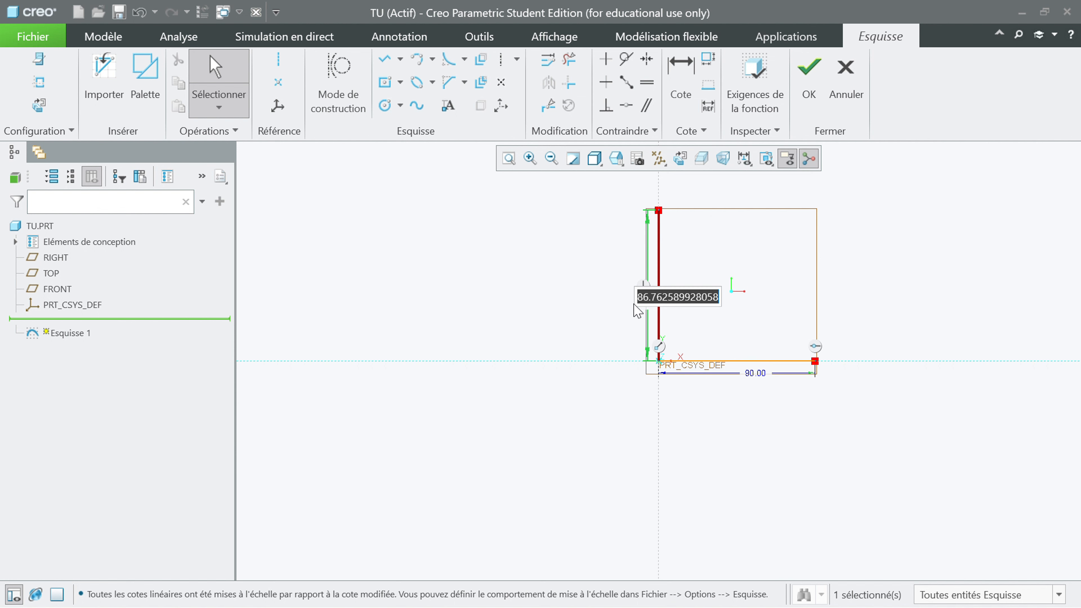
pyautogui.click(615, 299)
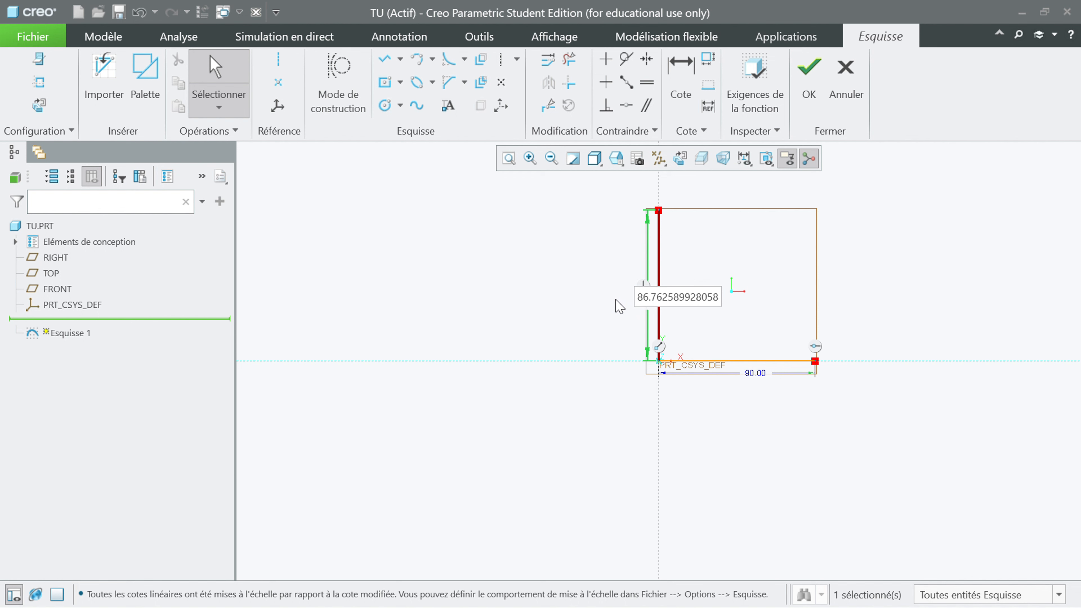
pyautogui.click(619, 306)
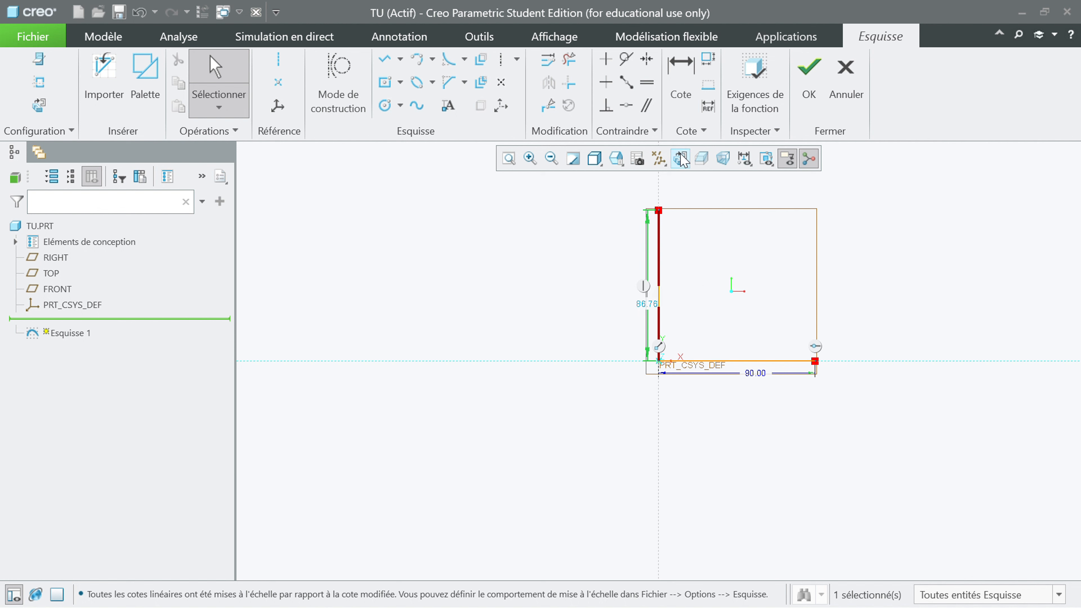
# Constrain the horizontal and vertical lines to equal length and place the horizontal dimension farther below its line
pyautogui.click(647, 84)
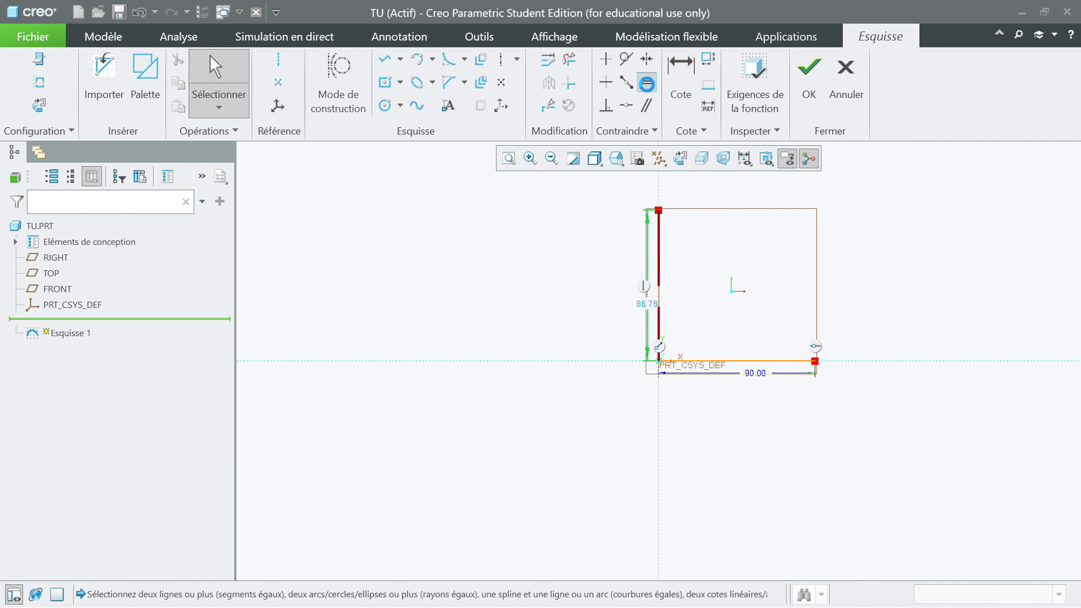
pyautogui.click(756, 362)
pyautogui.click(663, 265)
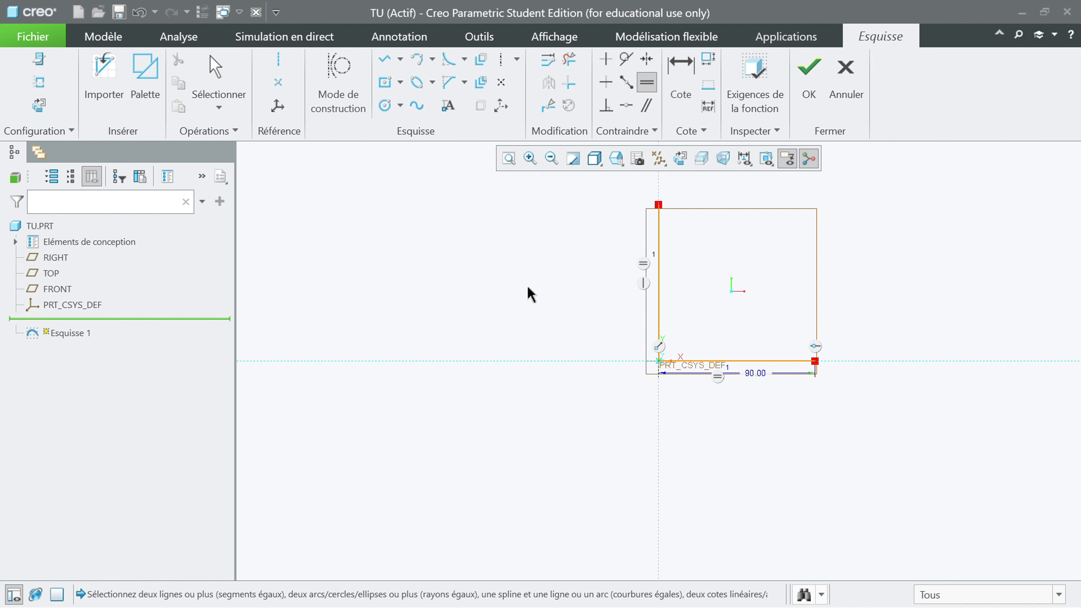
pyautogui.middleClick(598, 289)
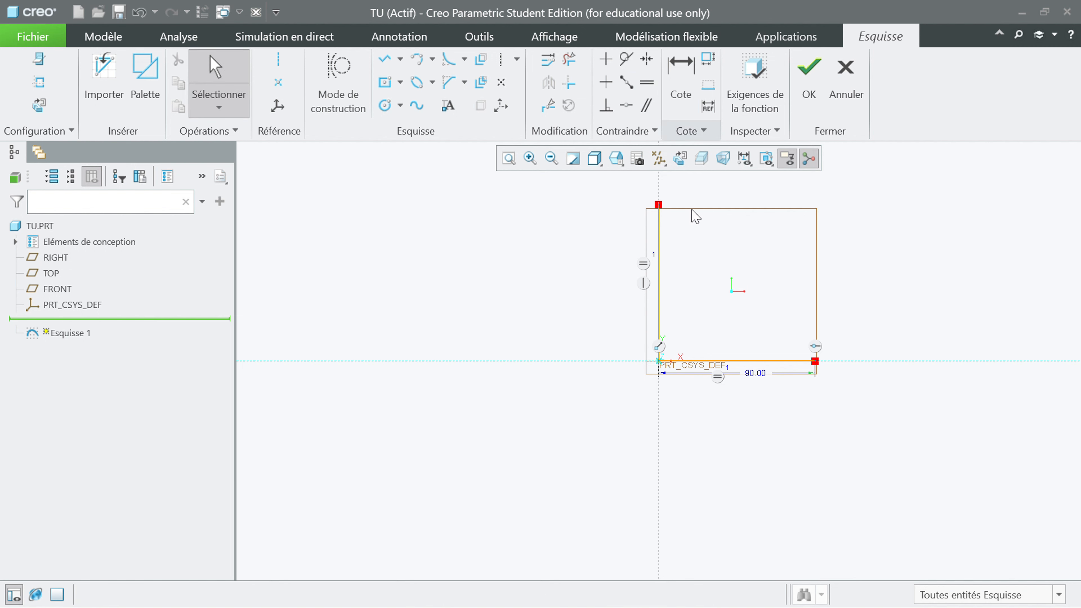
pyautogui.moveTo(755, 374); pyautogui.dragTo(750, 412)
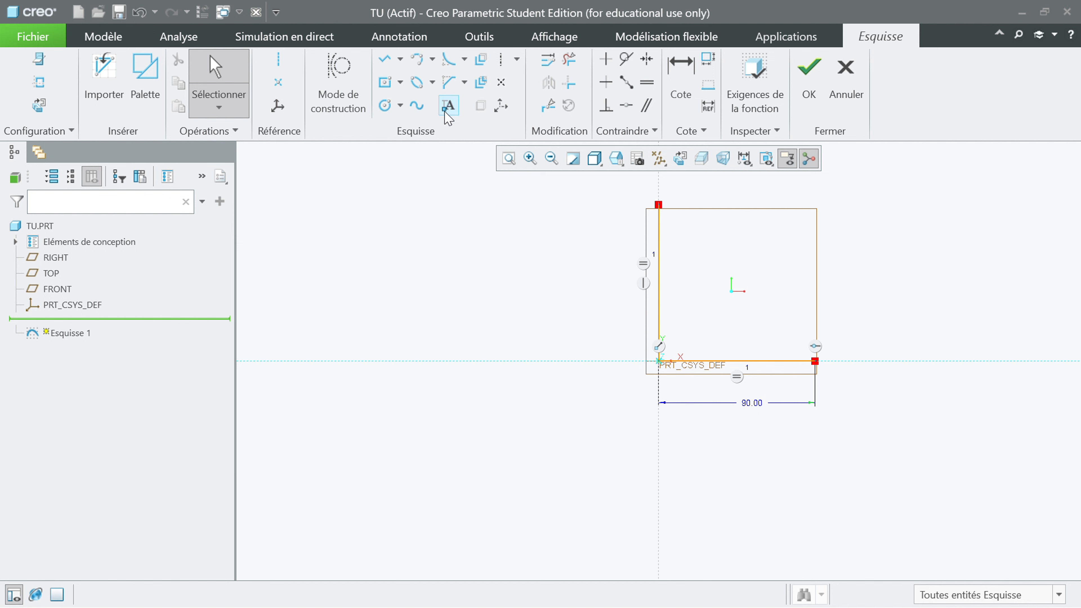
# Round the corner between the vertical and horizontal lines with a circular fillet of about 16 radius
pyautogui.click(448, 64)
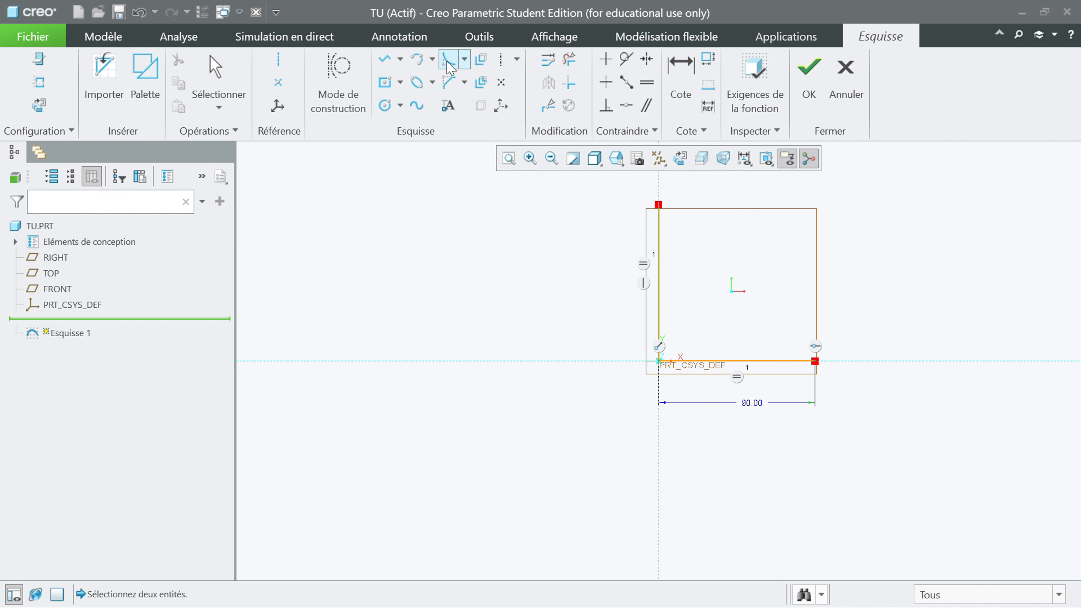
pyautogui.click(660, 320)
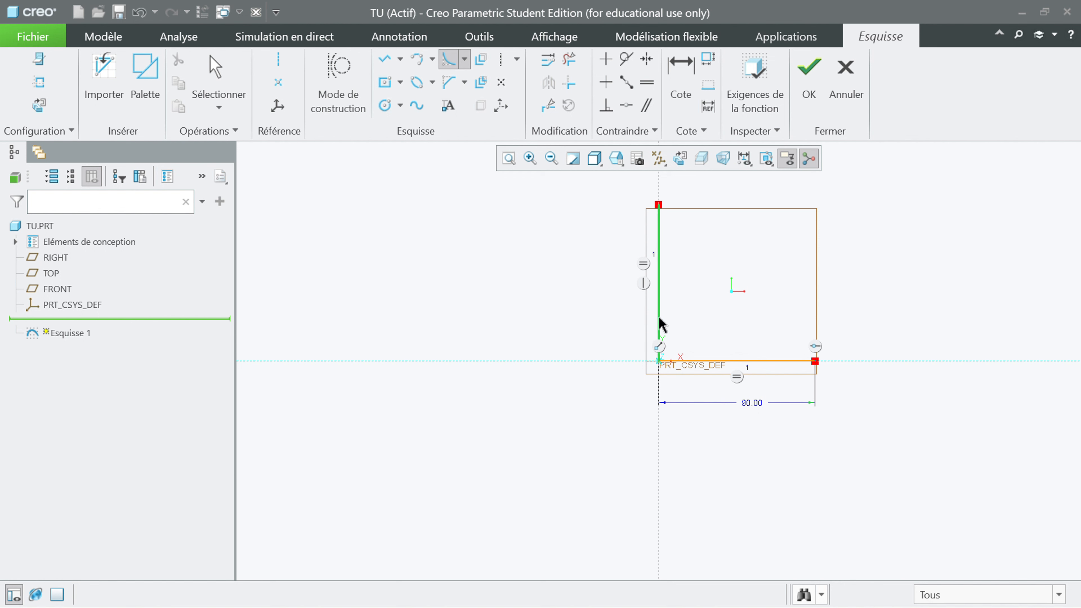
pyautogui.click(688, 361)
pyautogui.middleClick(551, 400)
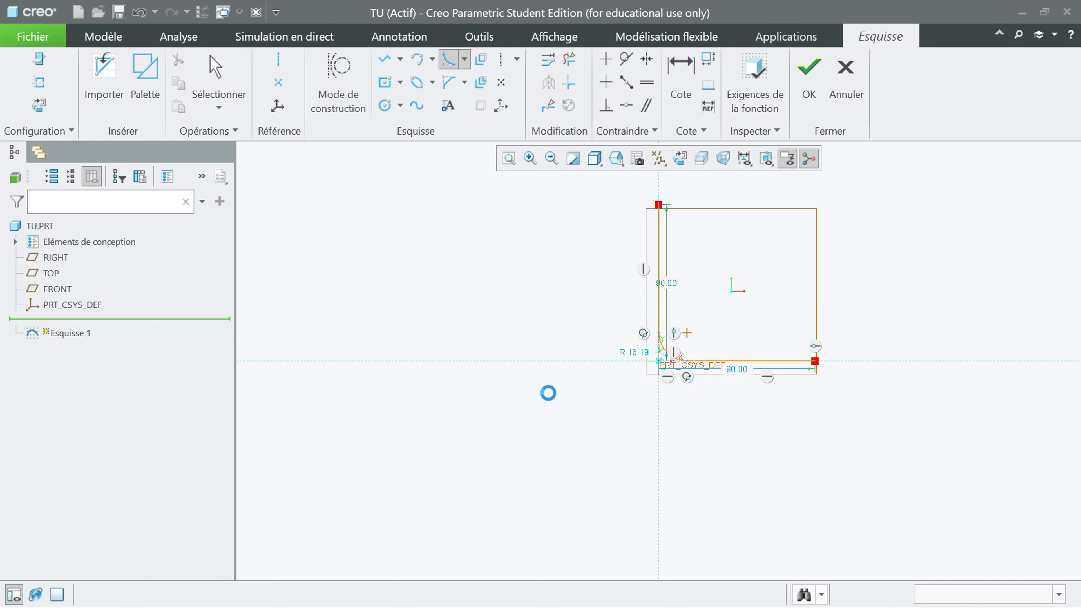
pyautogui.click(600, 421)
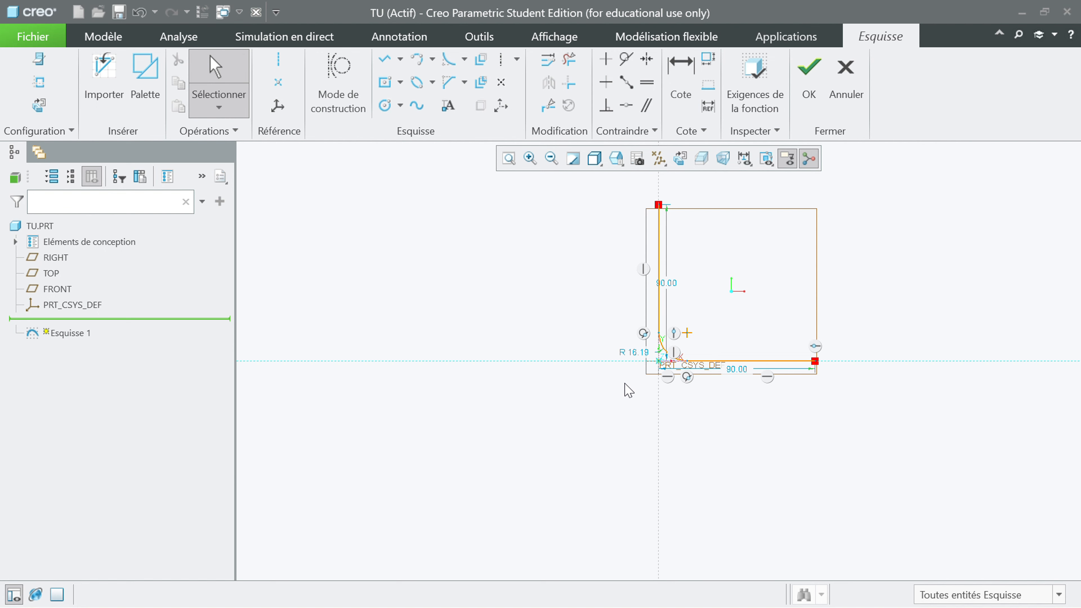
# Set the corner fillet's radius to 25
pyautogui.scroll(-3, 662, 347)
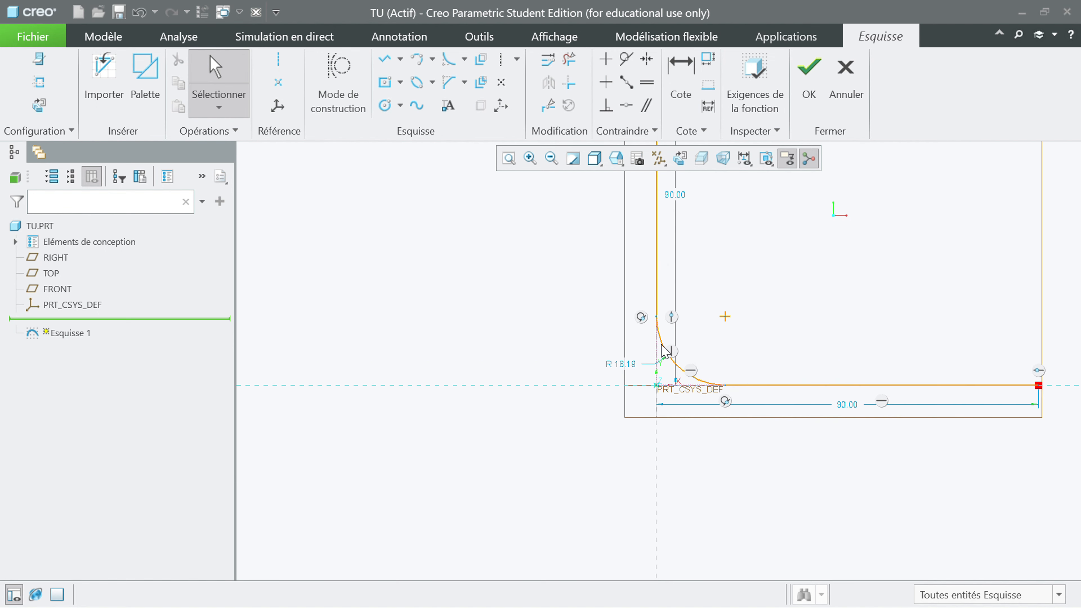
pyautogui.doubleClick(618, 365)
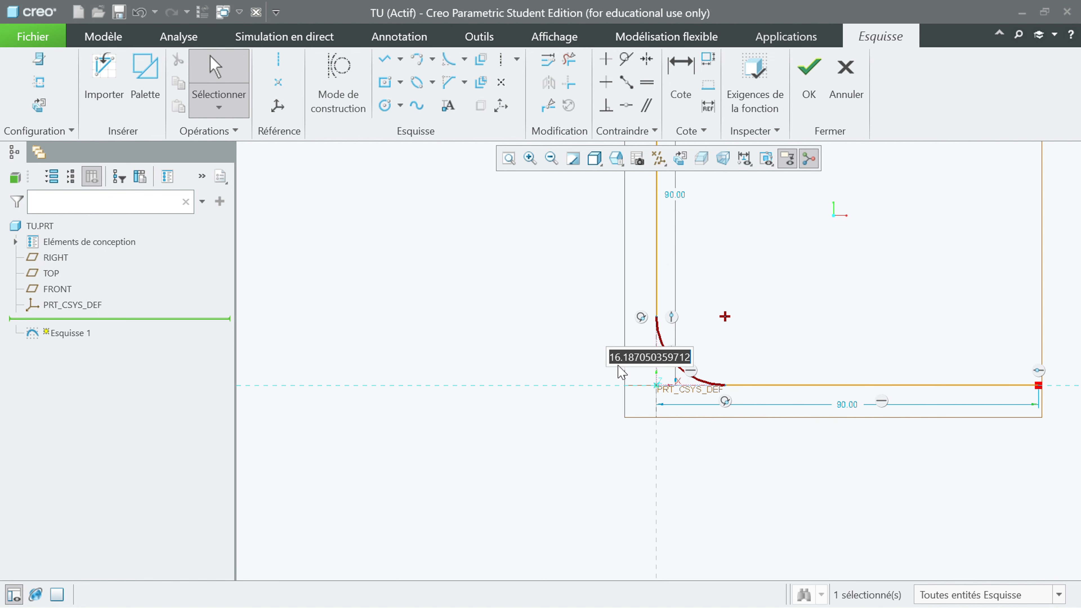
pyautogui.write('2')
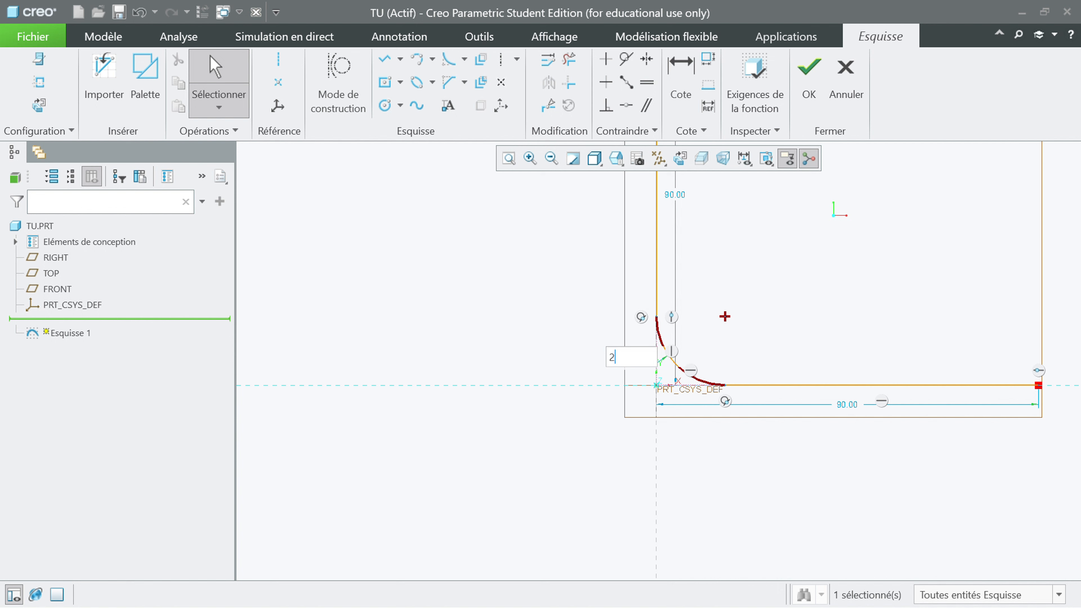
pyautogui.write('5')
pyautogui.press('Return')
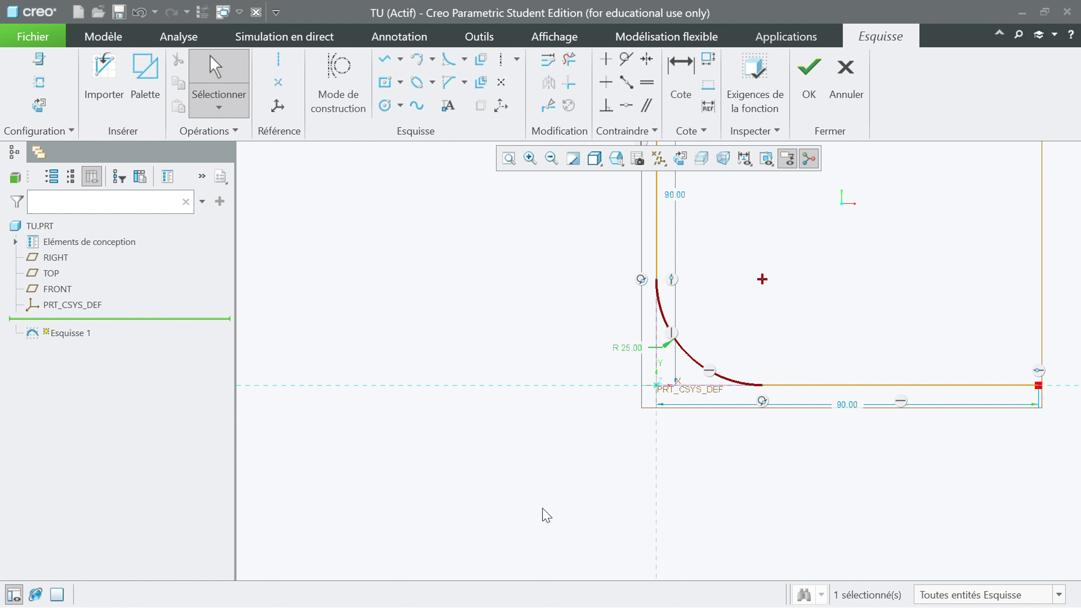
# Finish the path sketch and start a solid sweep using it as the trajectory, starting from the vertical line's free end
pyautogui.scroll(3, 521, 488)
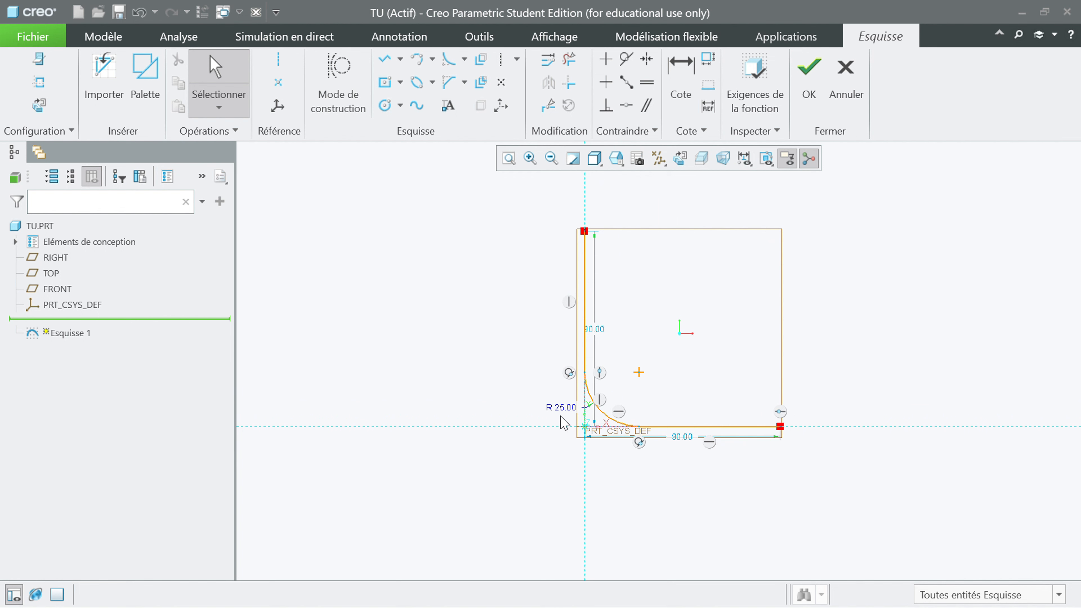
pyautogui.click(808, 81)
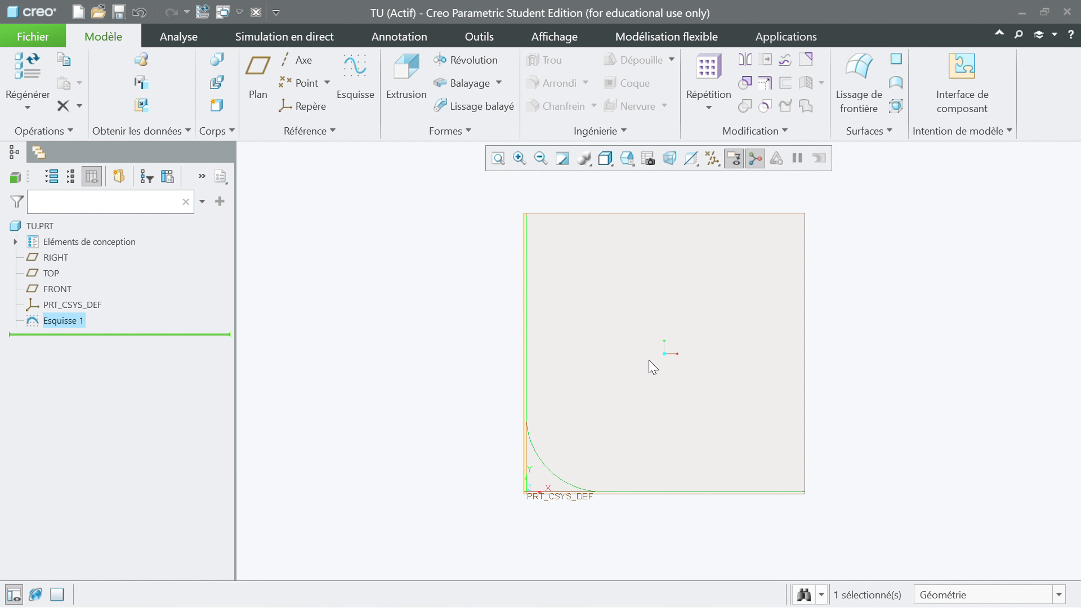
pyautogui.moveTo(649, 365)
pyautogui.mouseDown(button='middle')
pyautogui.moveTo(621, 373)
pyautogui.moveTo(624, 381)
pyautogui.mouseUp(button='middle')
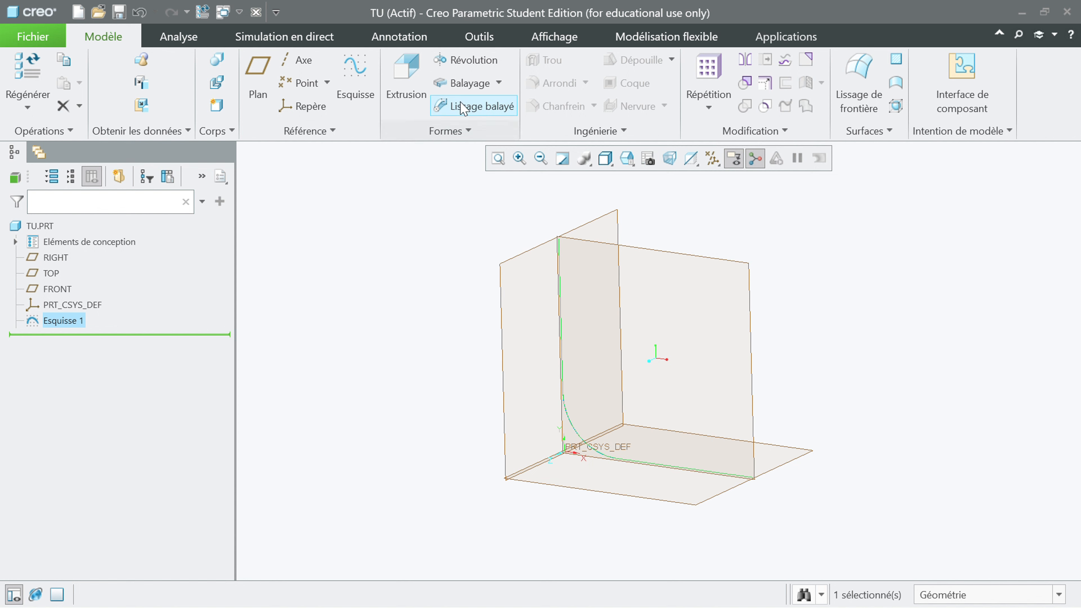
pyautogui.click(461, 83)
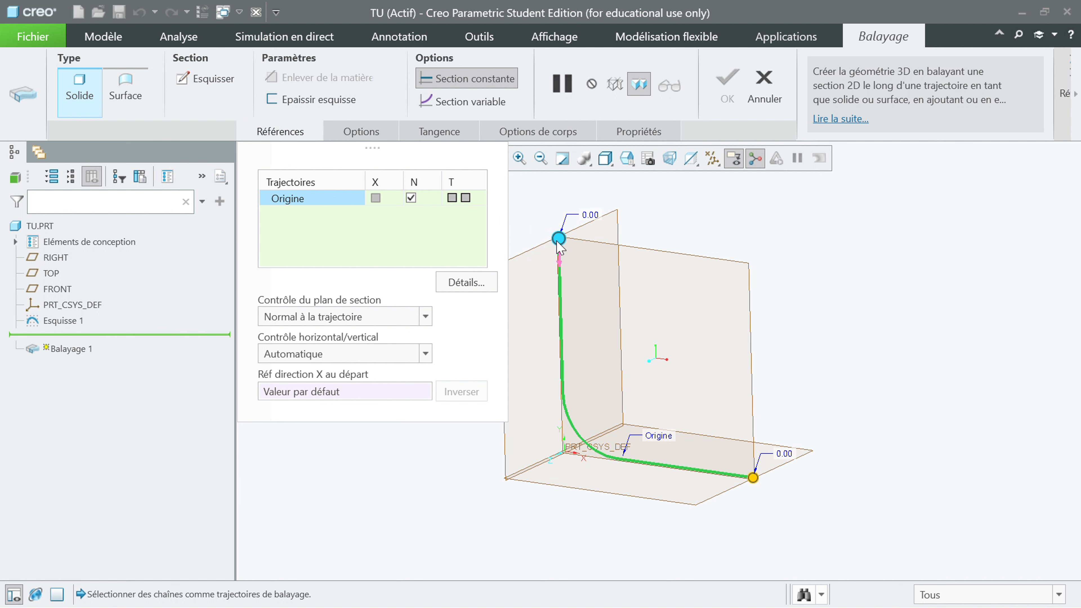
pyautogui.click(560, 262)
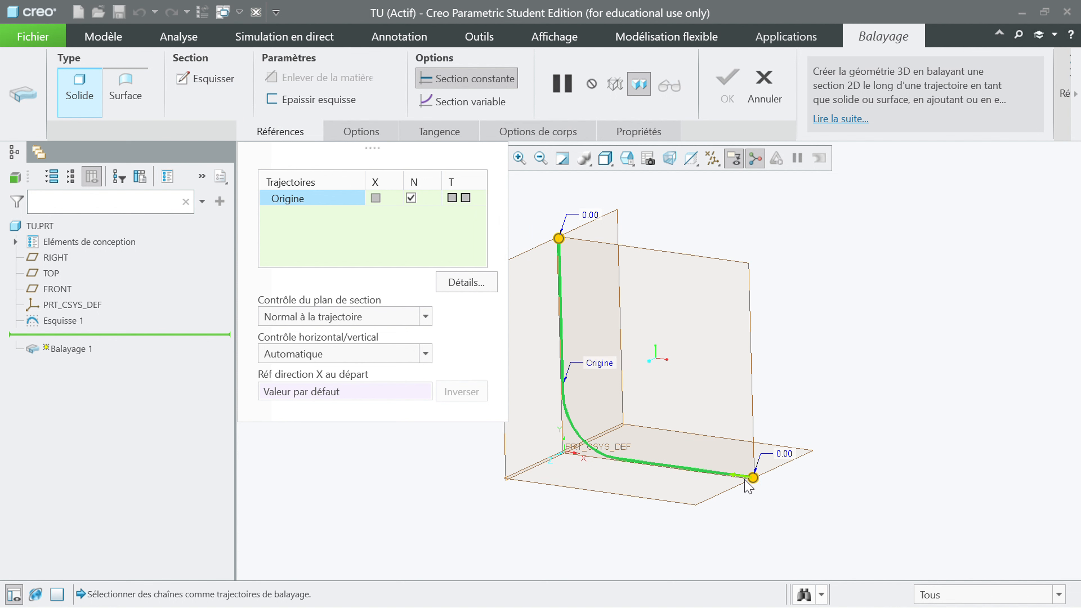
# Open the sweep's section sketch and draw a circle about 33.5 in diameter centred on the trajectory's start point
pyautogui.click(205, 79)
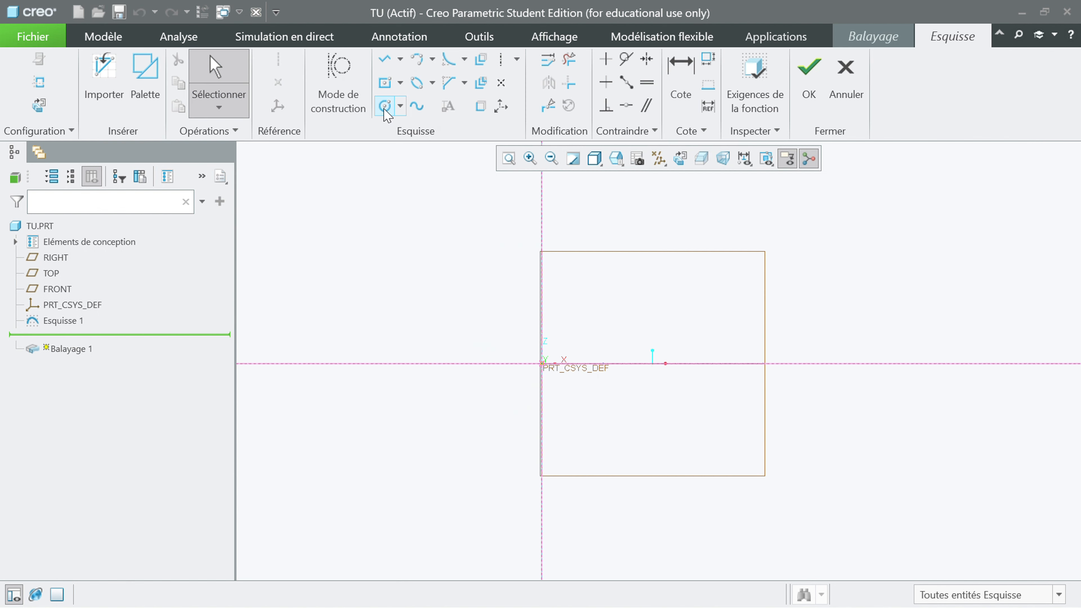
pyautogui.click(384, 106)
pyautogui.click(541, 363)
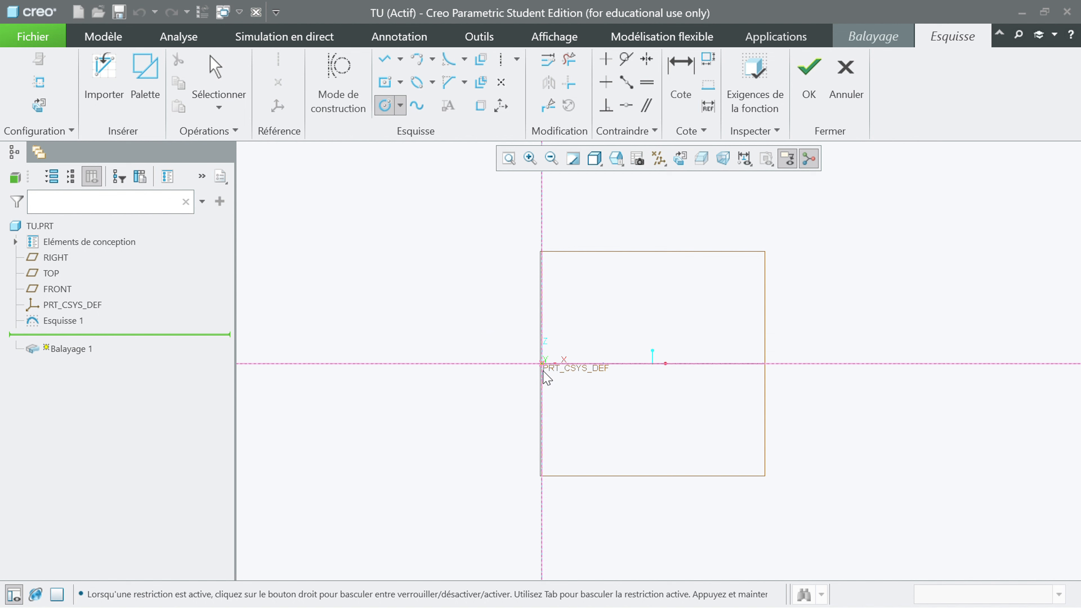
pyautogui.click(503, 353)
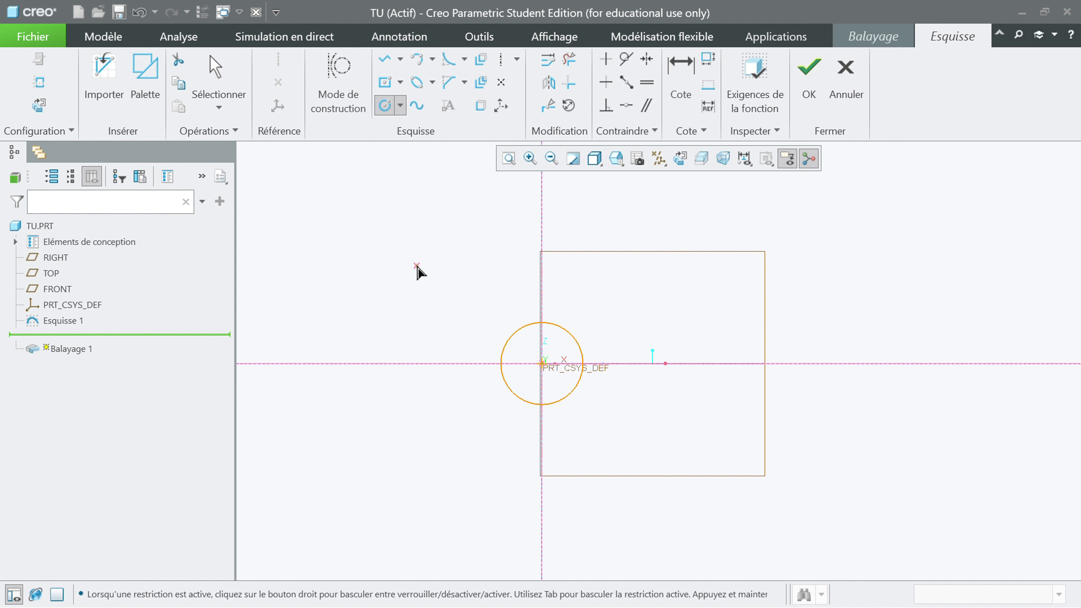
pyautogui.middleClick(417, 271)
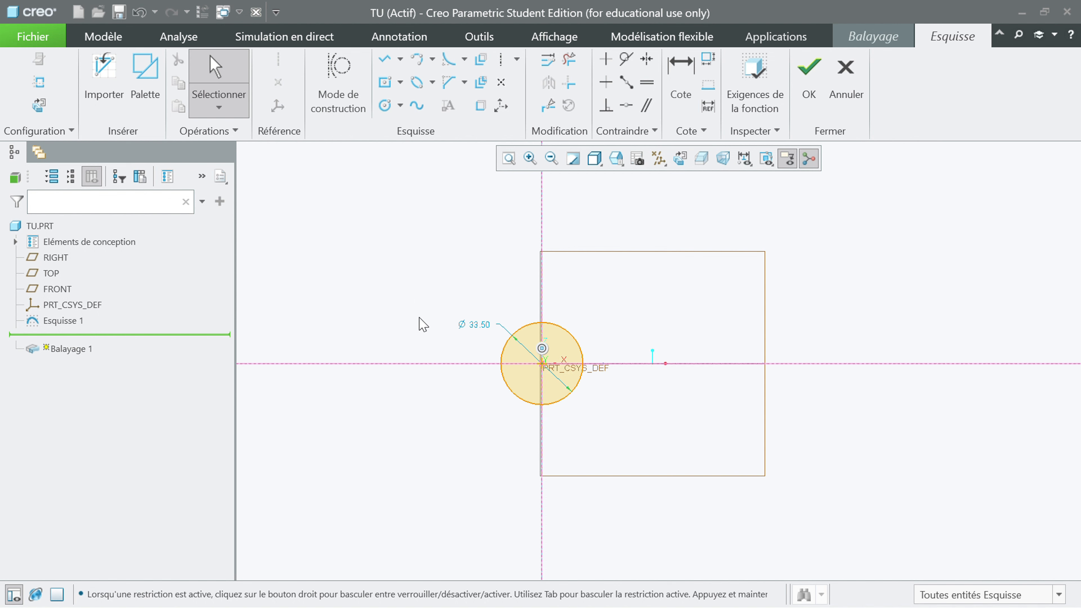
pyautogui.scroll(-1, 457, 386)
pyautogui.scroll(-1, 460, 391)
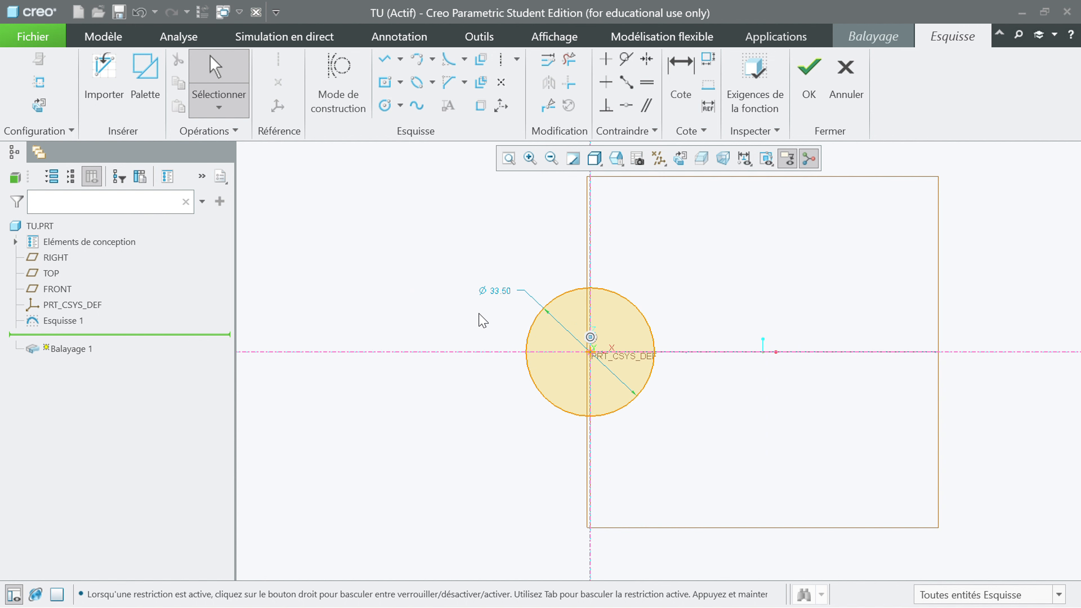
# Set the section circle's diameter to 45 and finish the section sketch
pyautogui.doubleClick(501, 291)
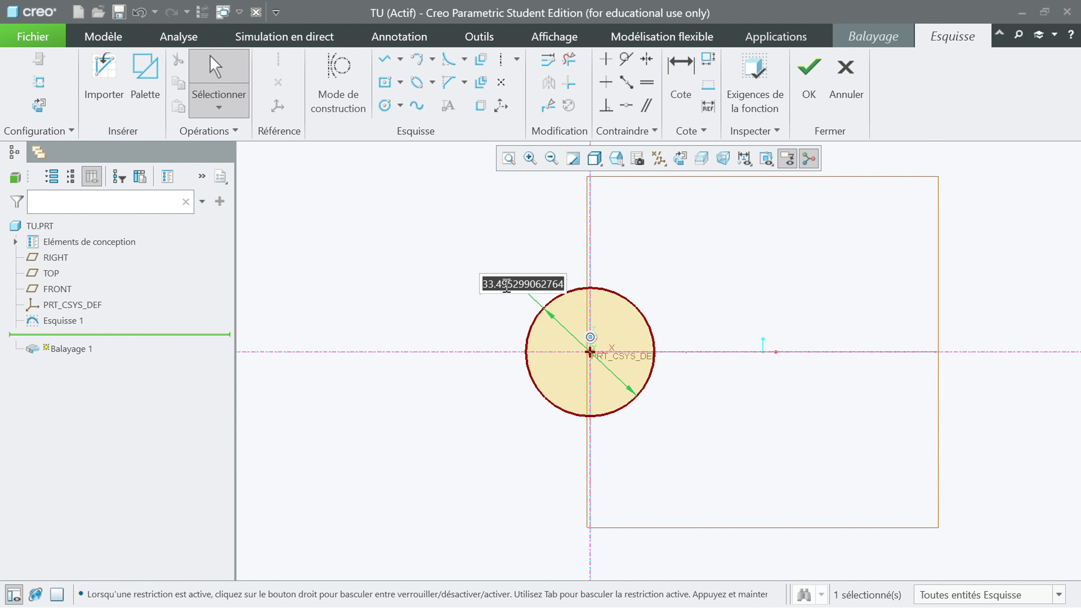
pyautogui.write('45')
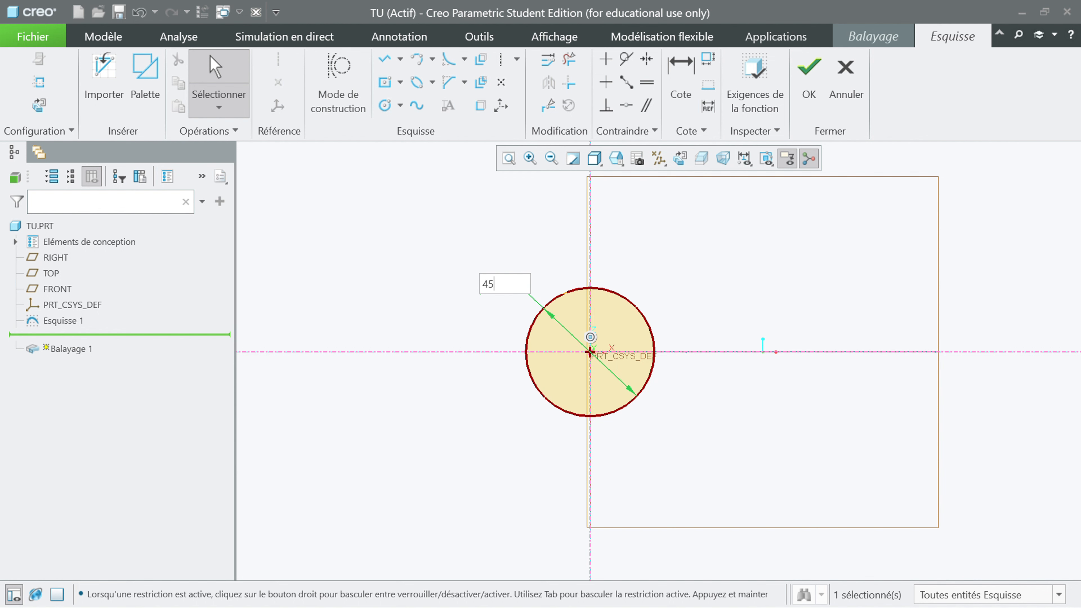
pyautogui.press('Return')
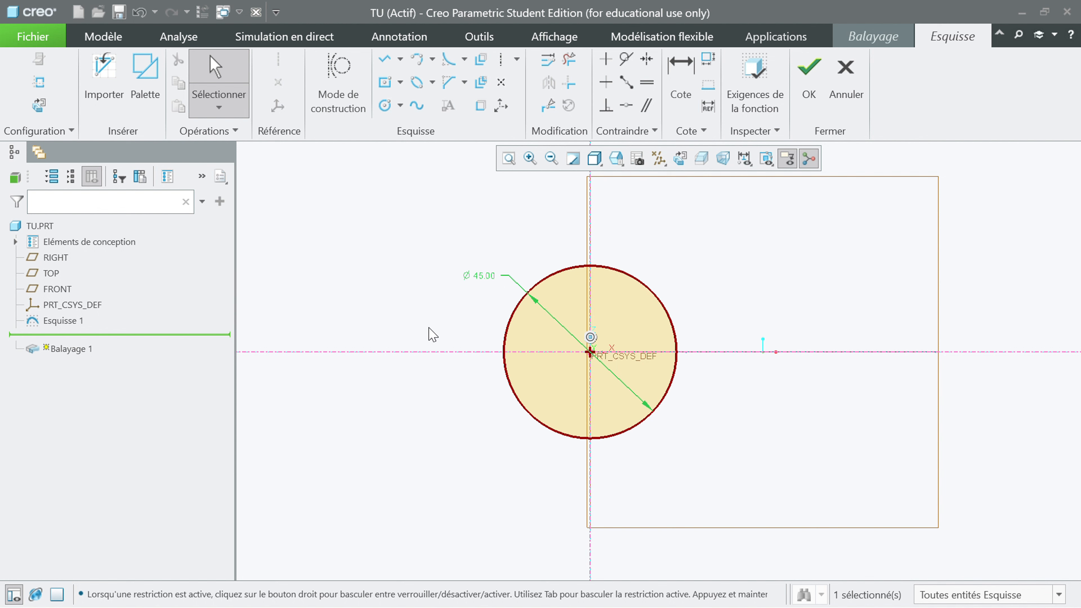
pyautogui.click(809, 71)
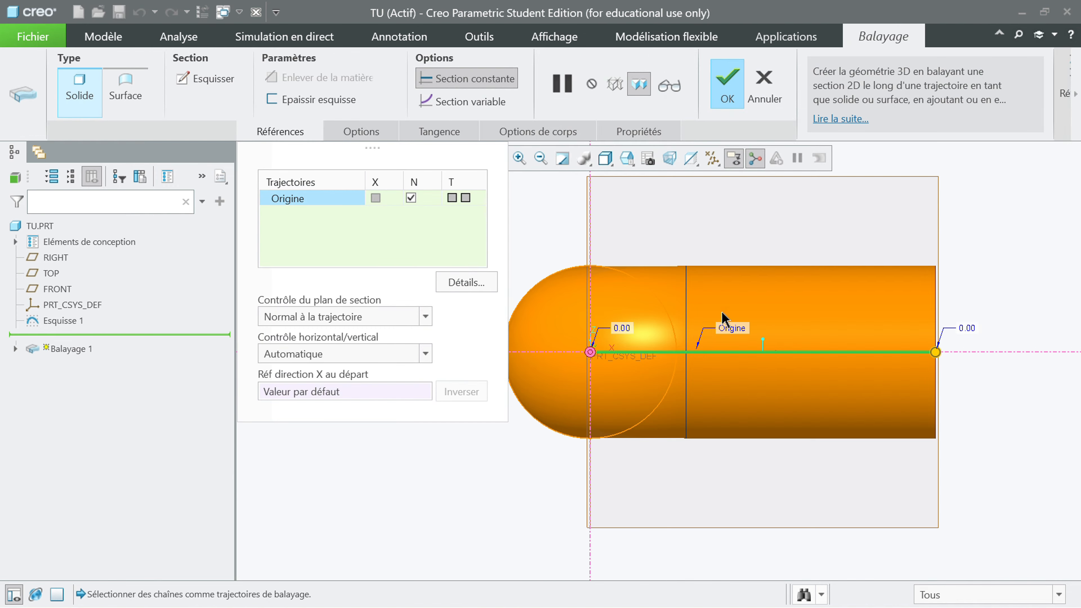
# Reopen the sweep's section sketch, set the circle's diameter to 40 and complete the solid sweep
pyautogui.moveTo(703, 410)
pyautogui.mouseDown(button='middle')
pyautogui.moveTo(697, 333)
pyautogui.moveTo(673, 261)
pyautogui.moveTo(694, 283)
pyautogui.moveTo(661, 253)
pyautogui.moveTo(628, 182)
pyautogui.moveTo(605, 164)
pyautogui.moveTo(637, 203)
pyautogui.moveTo(652, 167)
pyautogui.mouseUp(button='middle')
pyautogui.moveTo(692, 434); pyautogui.dragTo(669, 442, button='middle')
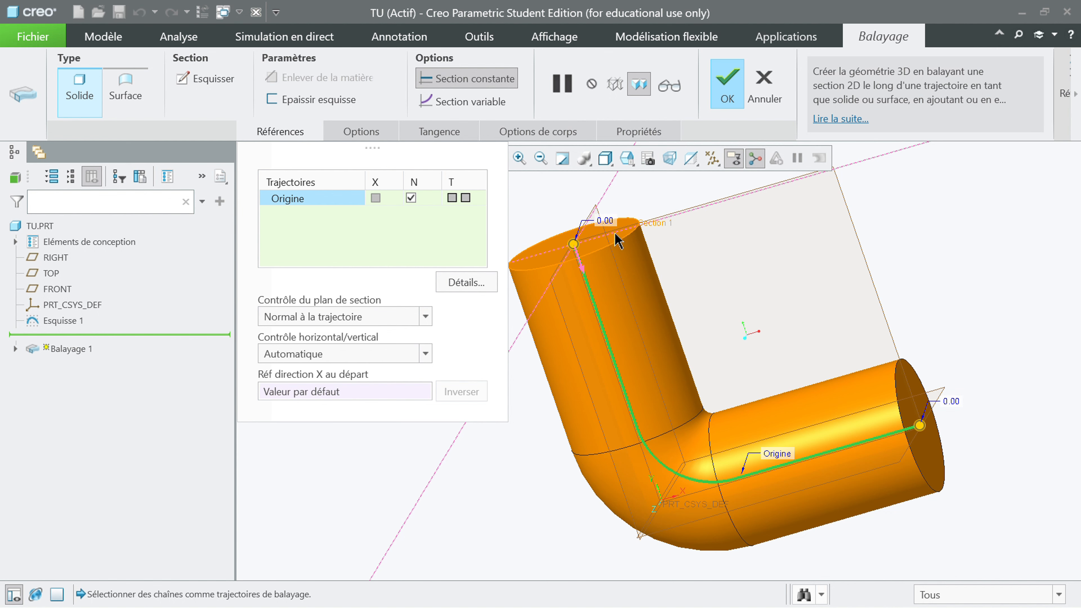
pyautogui.click(206, 79)
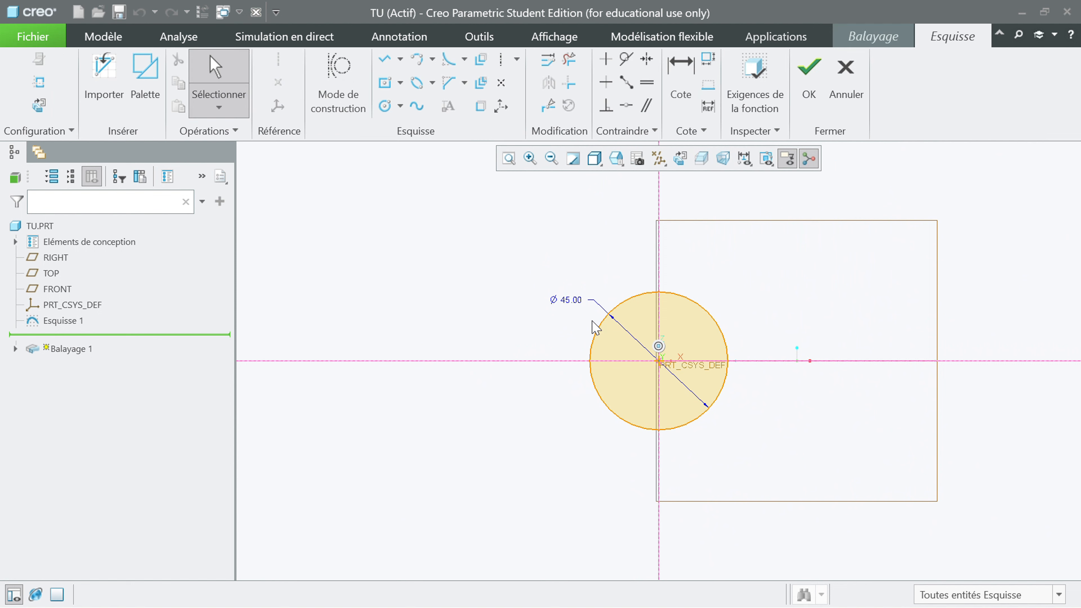
pyautogui.click(571, 303)
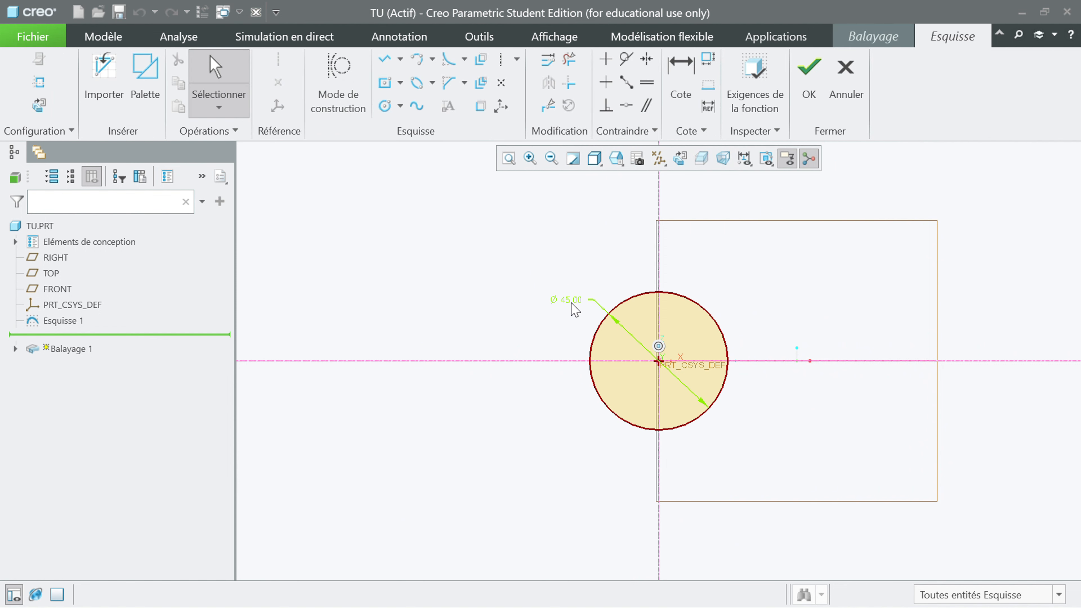
pyautogui.doubleClick(571, 304)
pyautogui.doubleClick(567, 302)
pyautogui.write('40')
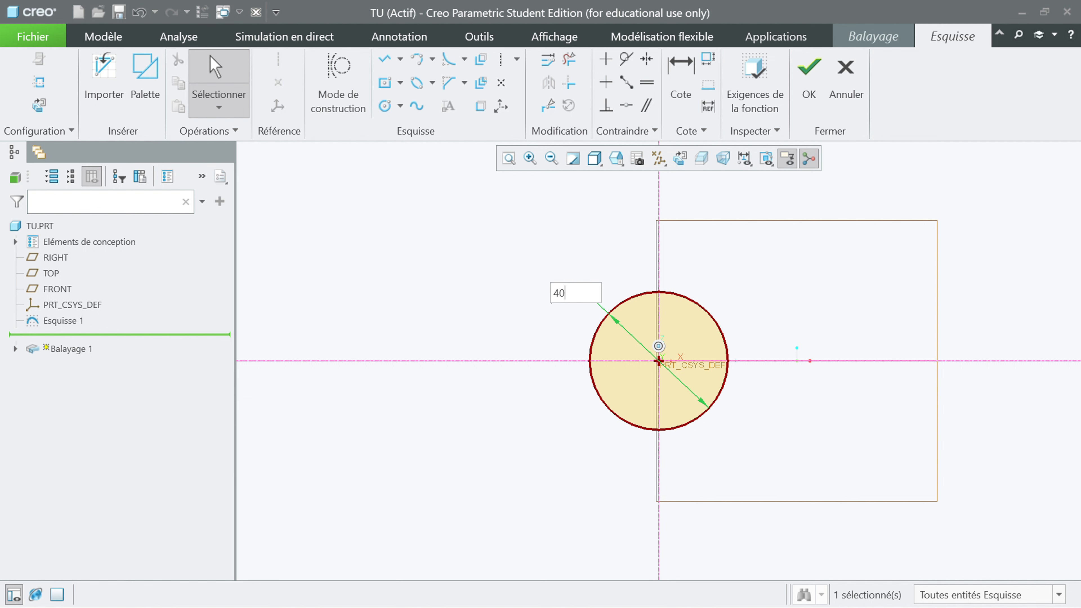
pyautogui.press('Return')
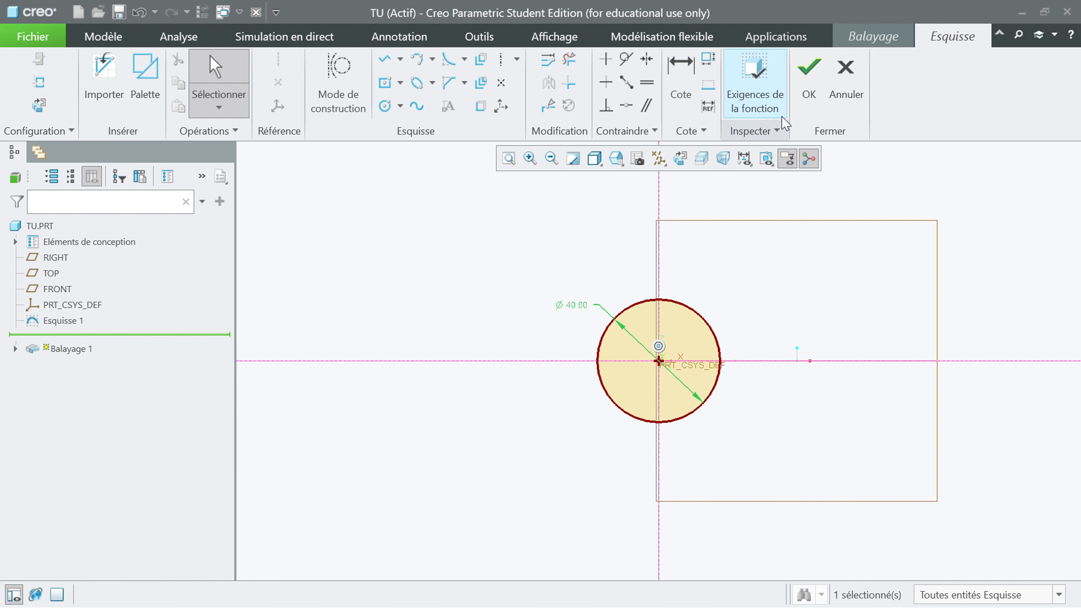
pyautogui.click(808, 70)
pyautogui.moveTo(675, 371); pyautogui.dragTo(606, 334, button='middle')
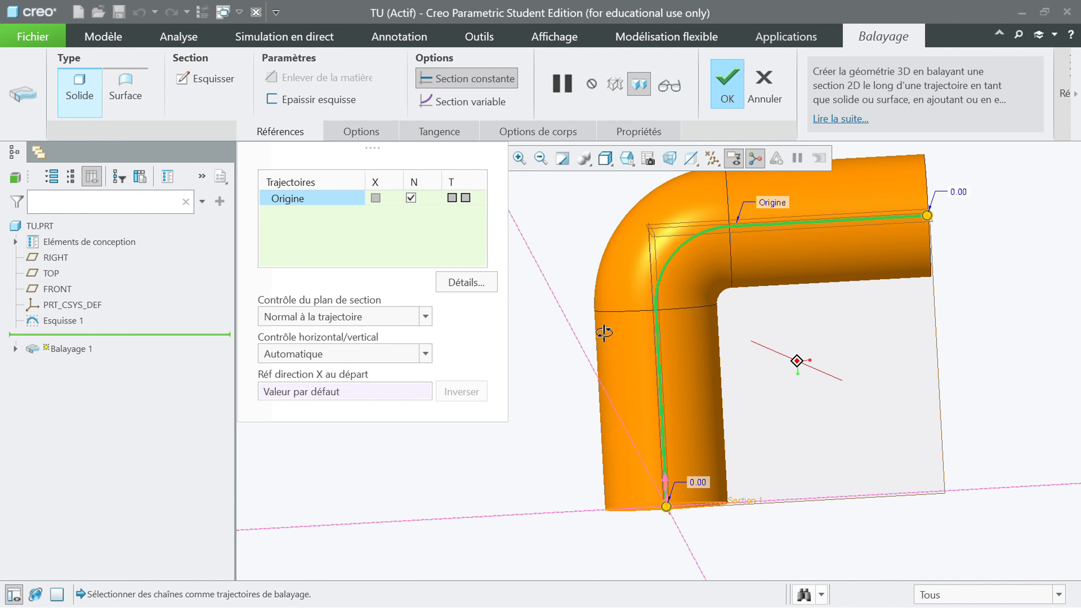
pyautogui.click(727, 84)
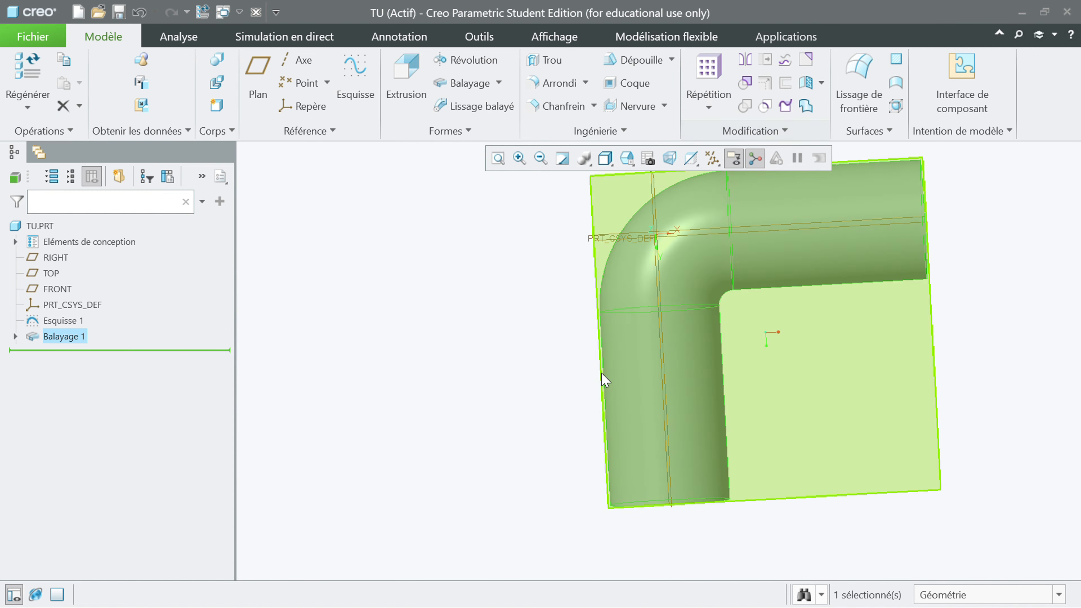
# Hide all datum axes, points, coordinate systems and planes around the swept elbow
pyautogui.moveTo(543, 471); pyautogui.dragTo(600, 515, button='middle')
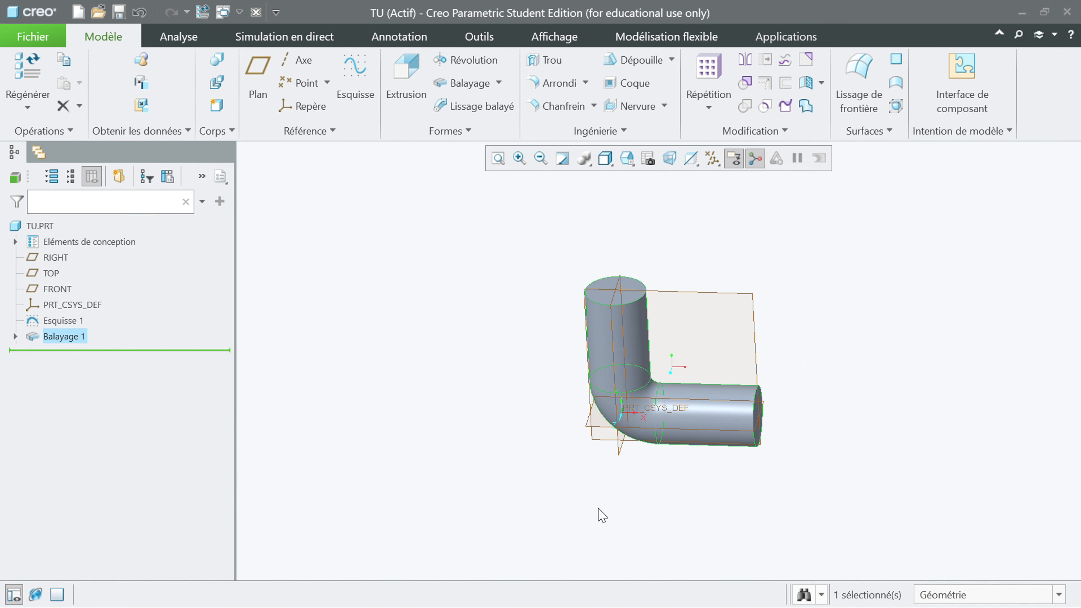
pyautogui.scroll(-2, 745, 466)
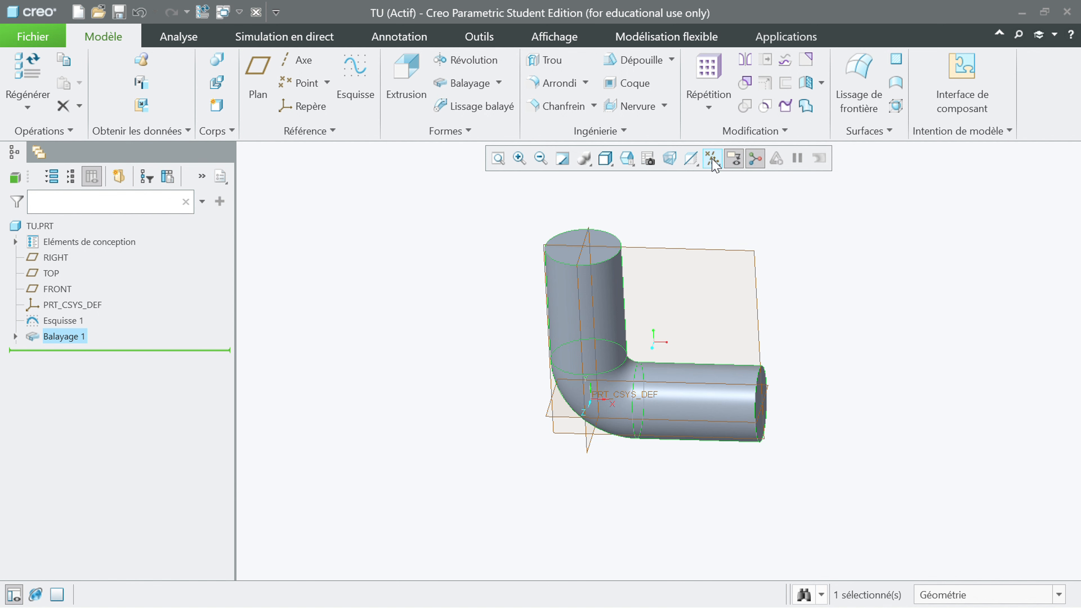
pyautogui.click(715, 166)
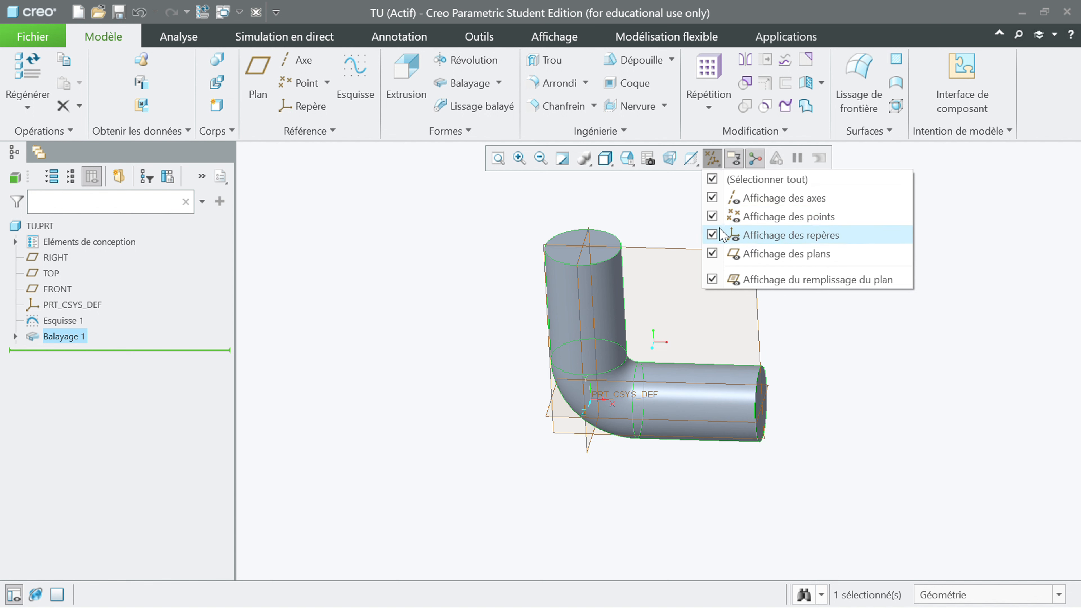
pyautogui.click(712, 179)
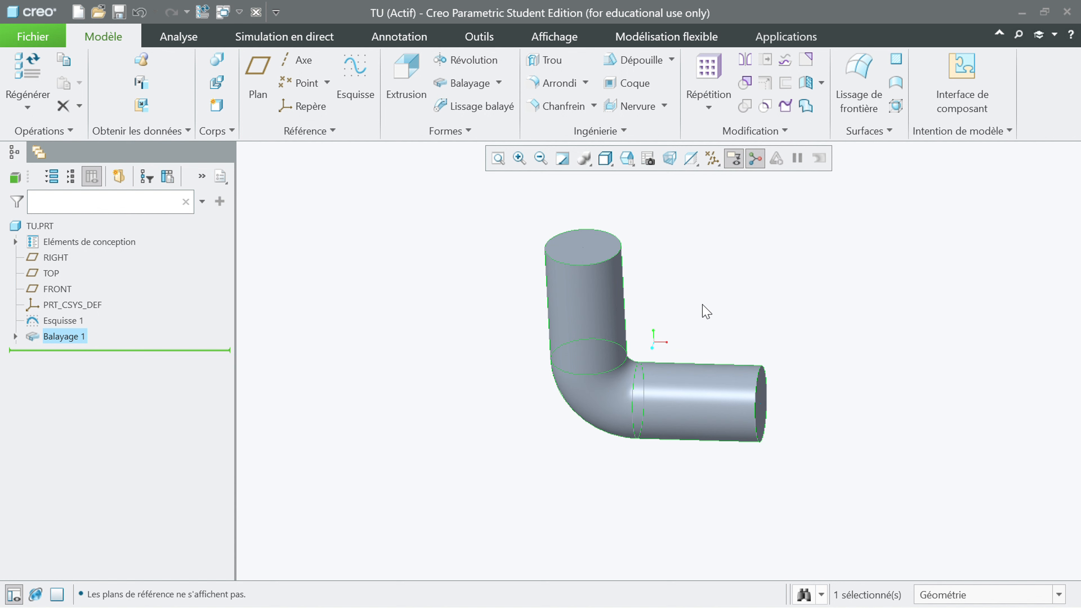
# Try rotating the elbow with the spin centre hidden and restore the spin centre
pyautogui.click(755, 160)
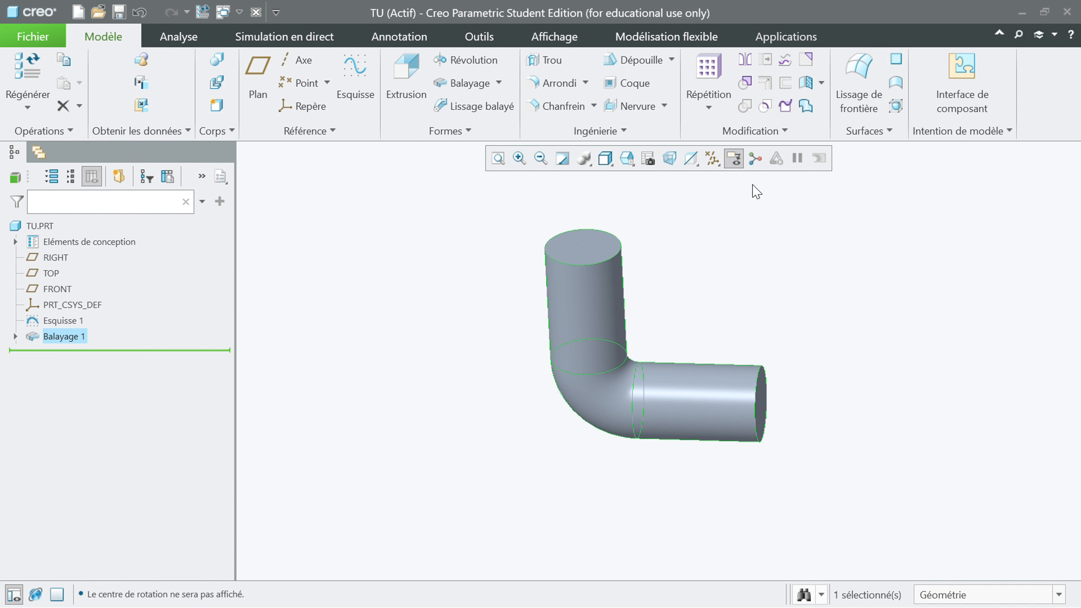
pyautogui.click(719, 304)
pyautogui.moveTo(764, 298); pyautogui.dragTo(714, 246, button='middle')
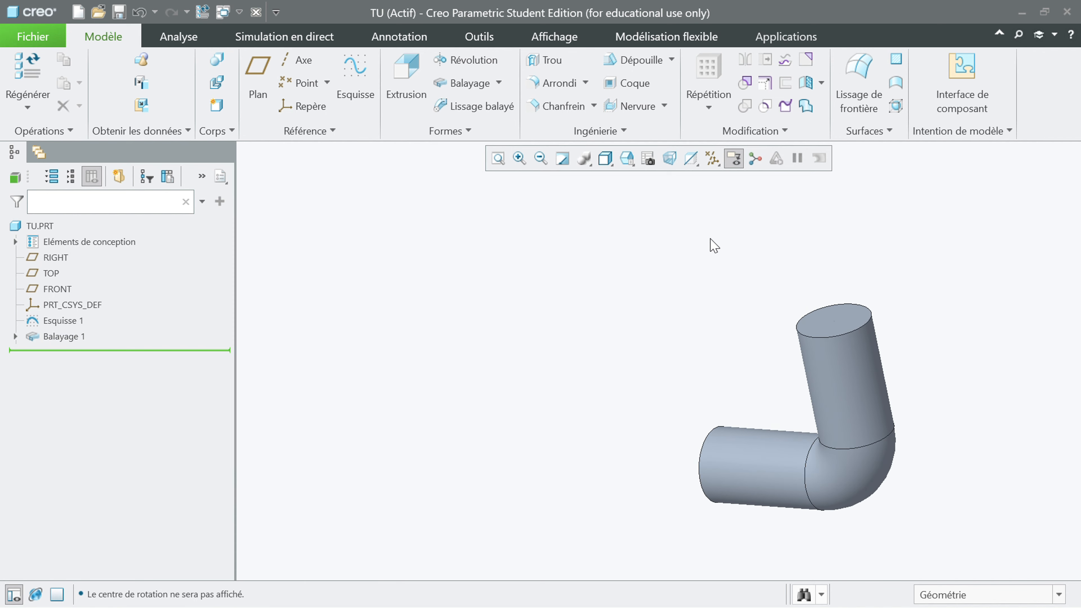
pyautogui.moveTo(559, 315); pyautogui.dragTo(581, 354, button='middle')
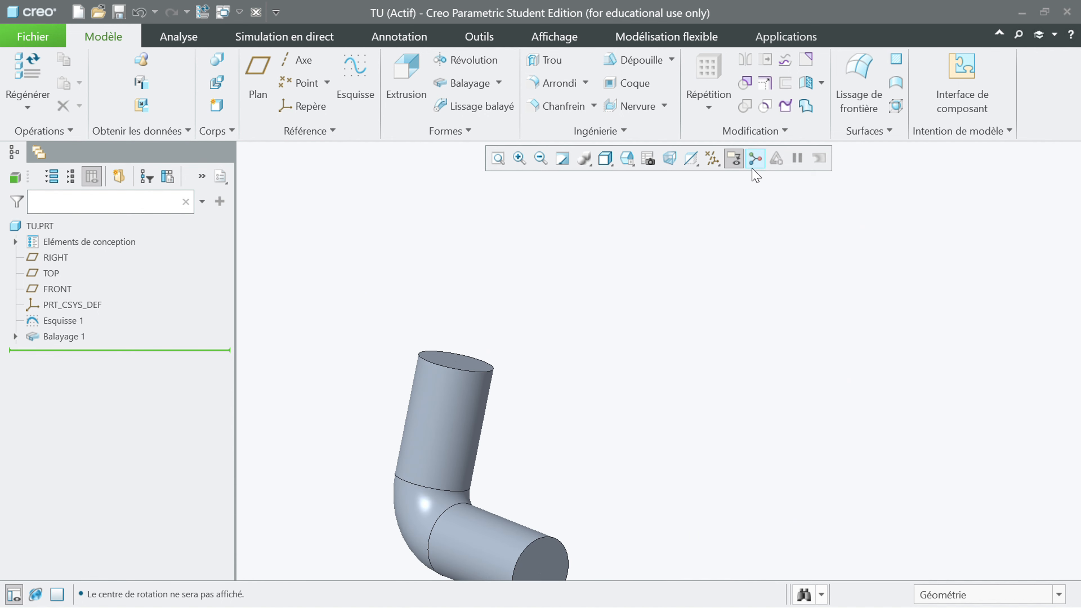
pyautogui.click(755, 159)
# Shell the swept elbow to a thickness of 1, removing both circular end faces
pyautogui.moveTo(676, 380); pyautogui.dragTo(661, 396, button='middle')
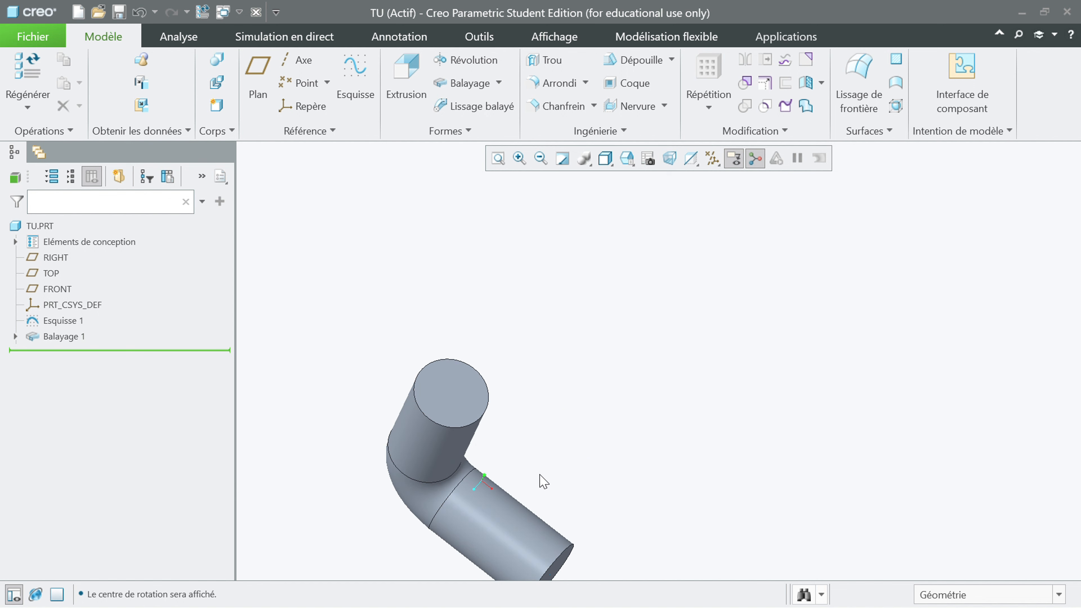
pyautogui.keyDown('shift'); pyautogui.moveTo(545, 473); pyautogui.dragTo(725, 329, button='middle'); pyautogui.keyUp('shift')
pyautogui.moveTo(647, 405); pyautogui.dragTo(660, 384, button='middle')
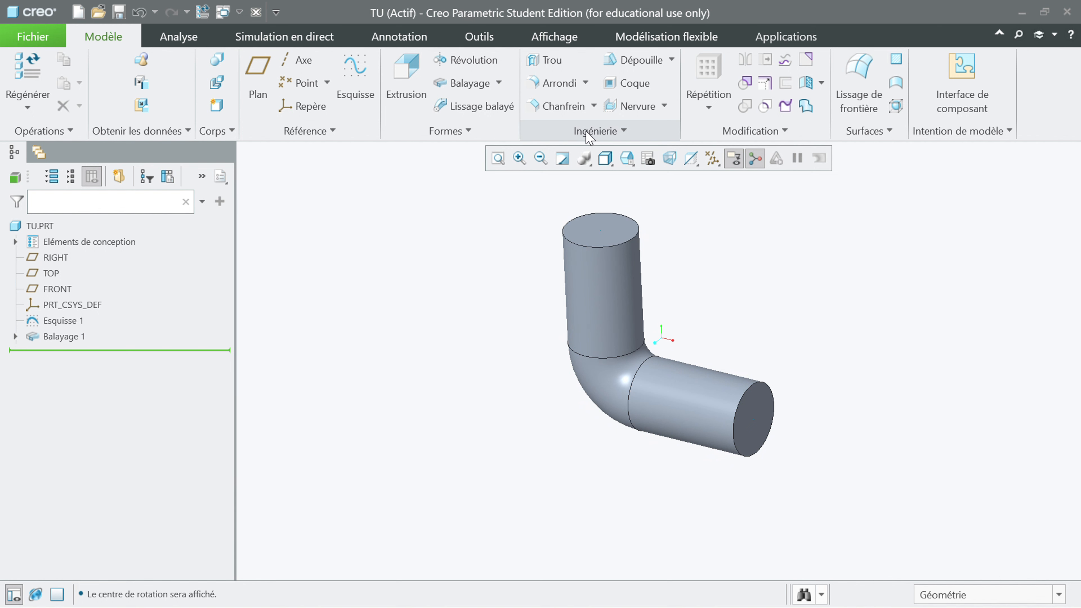
pyautogui.click(632, 82)
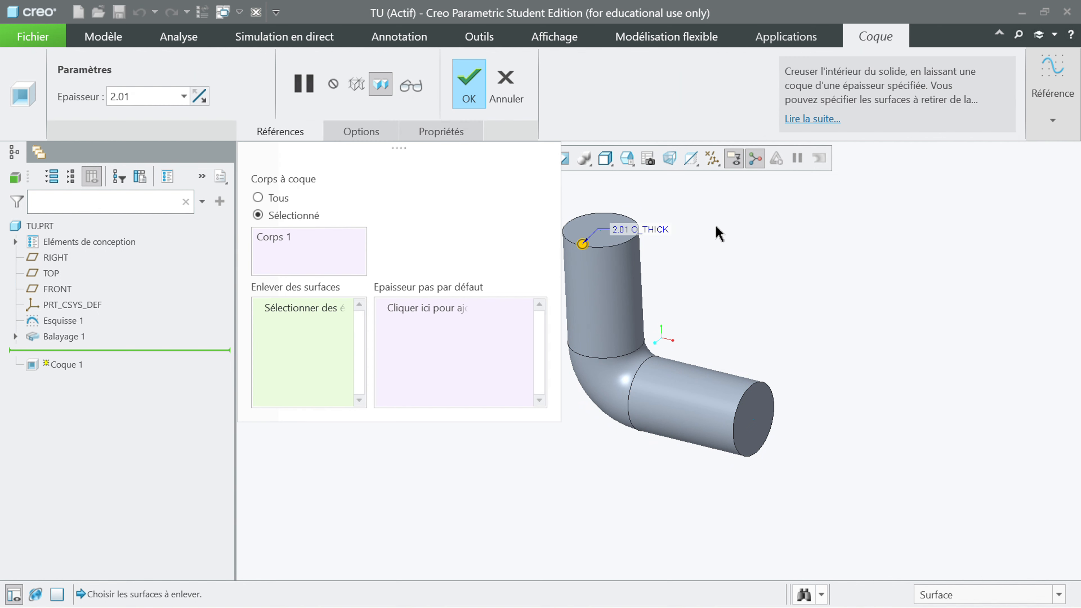
pyautogui.click(750, 434)
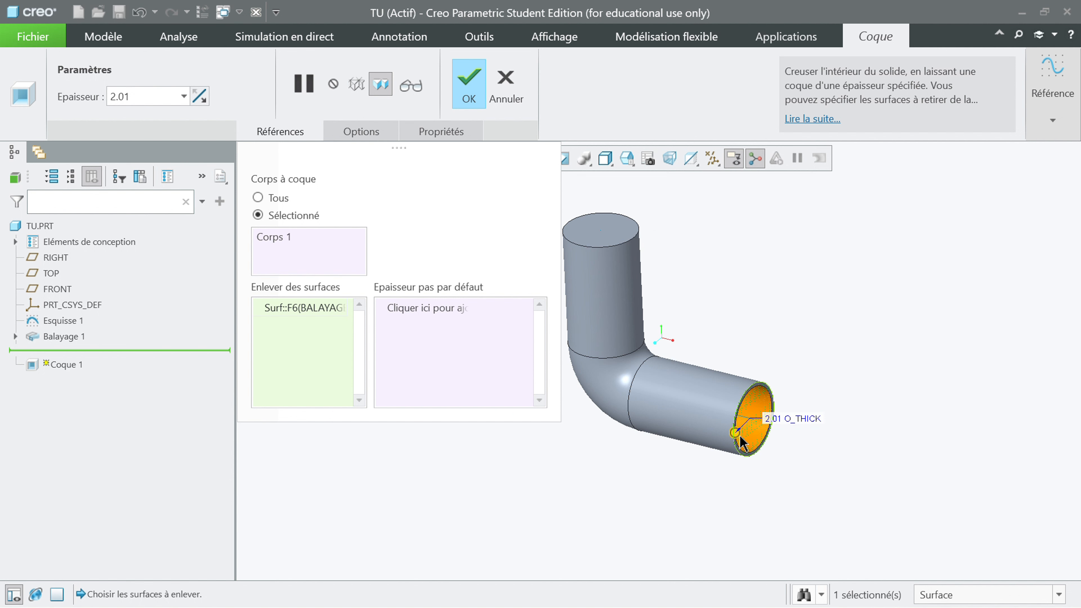
pyautogui.click(600, 233)
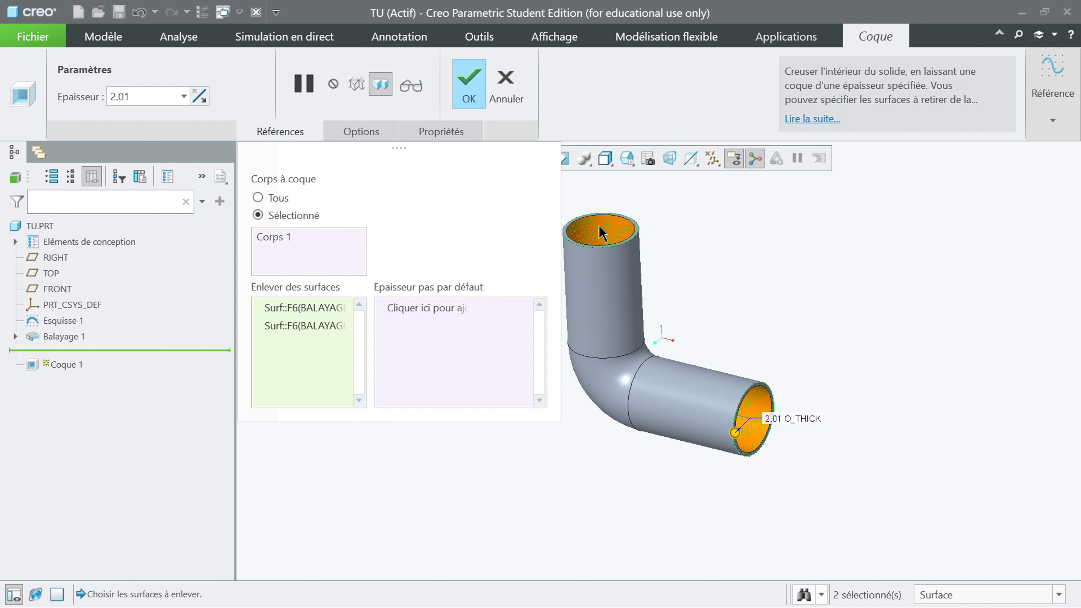
pyautogui.doubleClick(135, 98)
pyautogui.write('1')
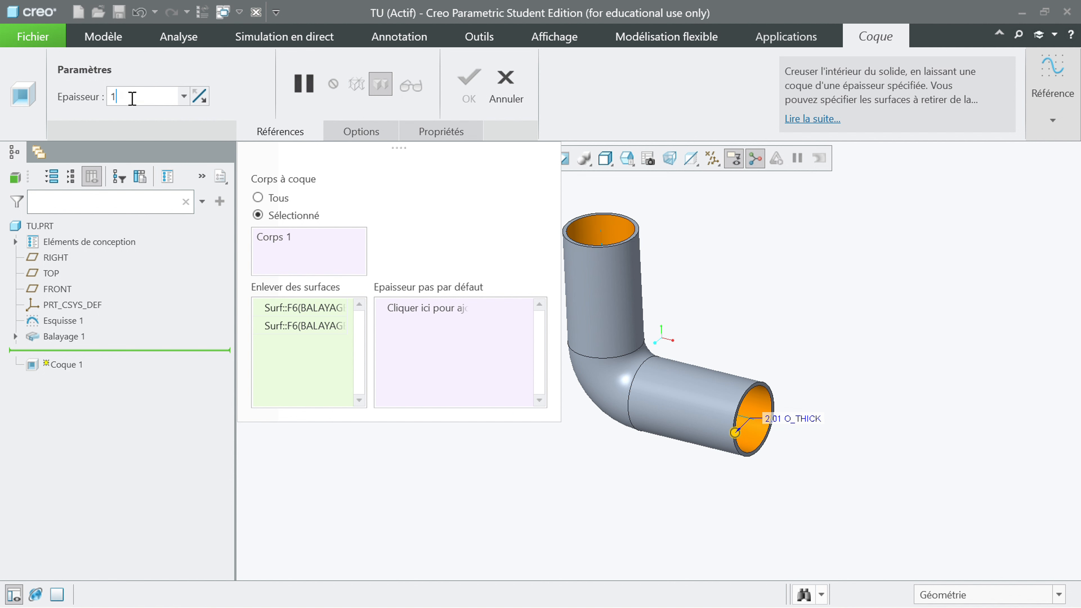
pyautogui.press('Return')
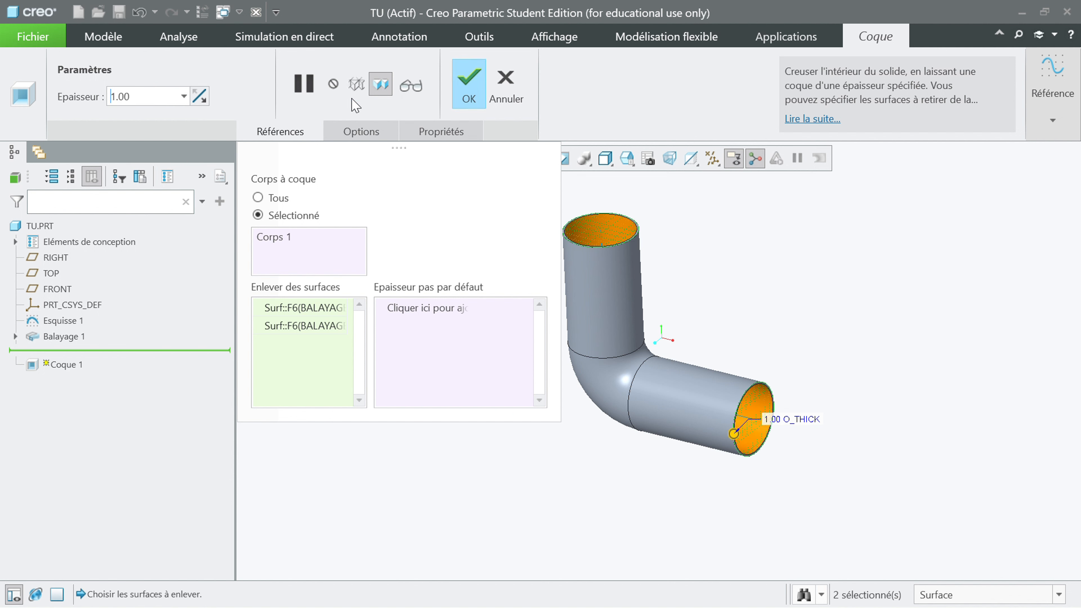
pyautogui.click(453, 89)
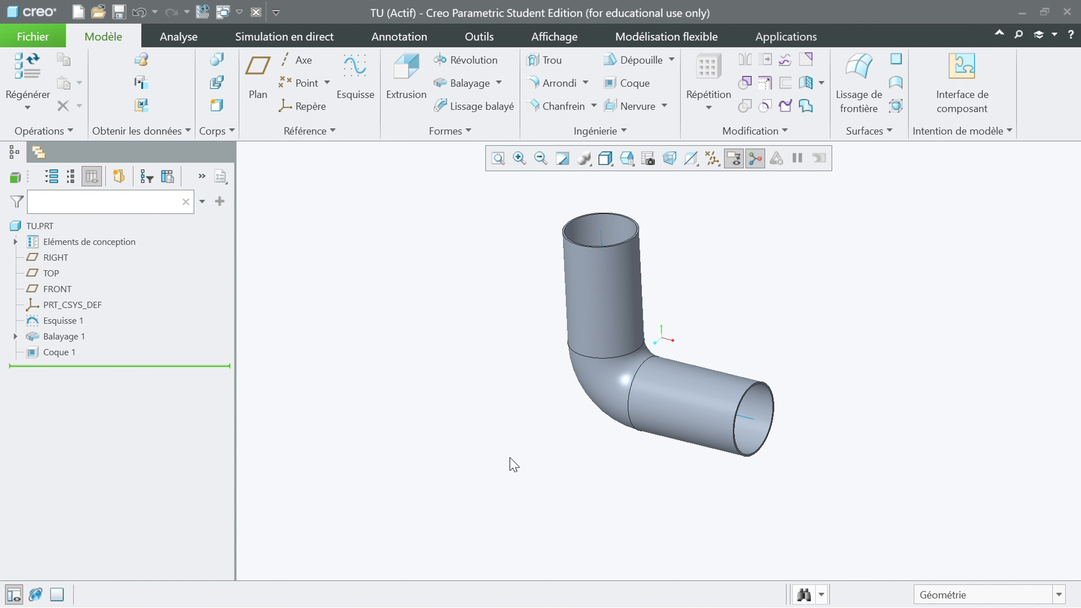
# Hide the L-shaped path sketch Esquisse 1 that shows inside the hollow elbow
pyautogui.moveTo(592, 463)
pyautogui.mouseDown(button='middle')
pyautogui.moveTo(493, 449)
pyautogui.moveTo(567, 464)
pyautogui.mouseUp(button='middle')
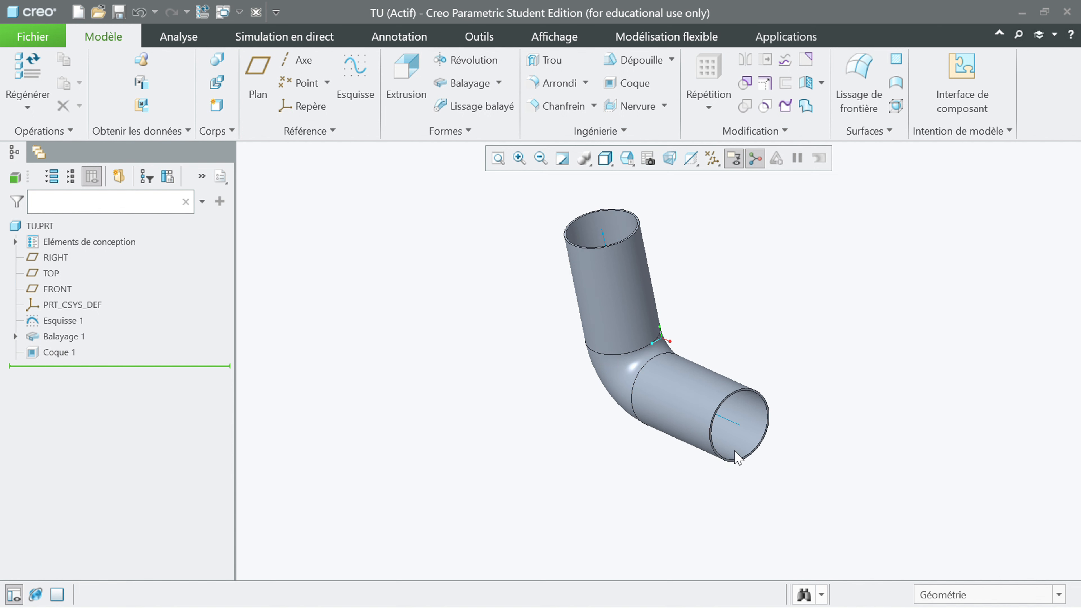
pyautogui.click(731, 427)
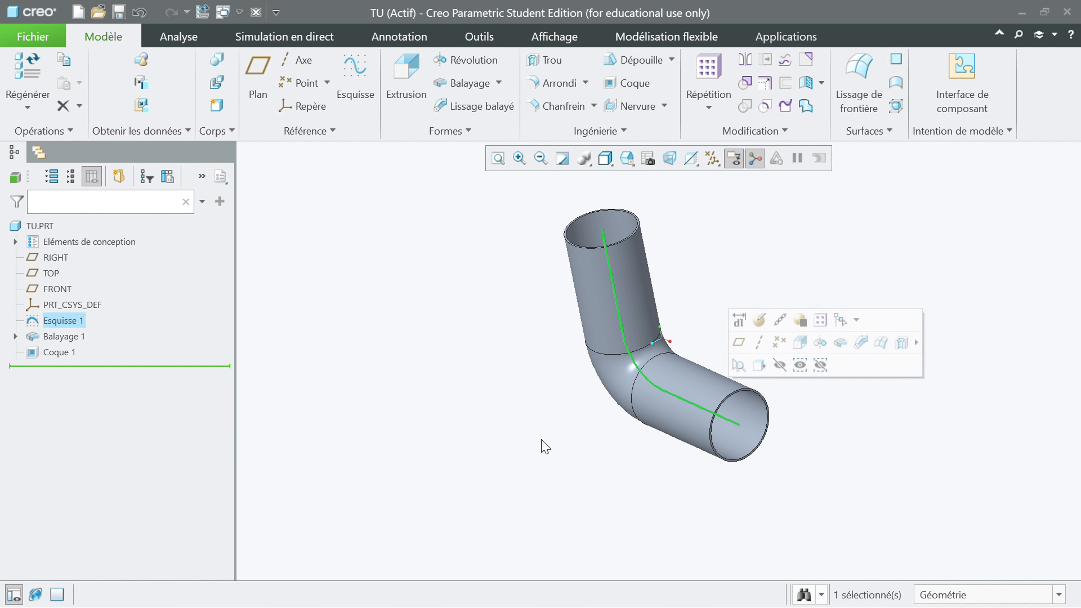
pyautogui.click(481, 459)
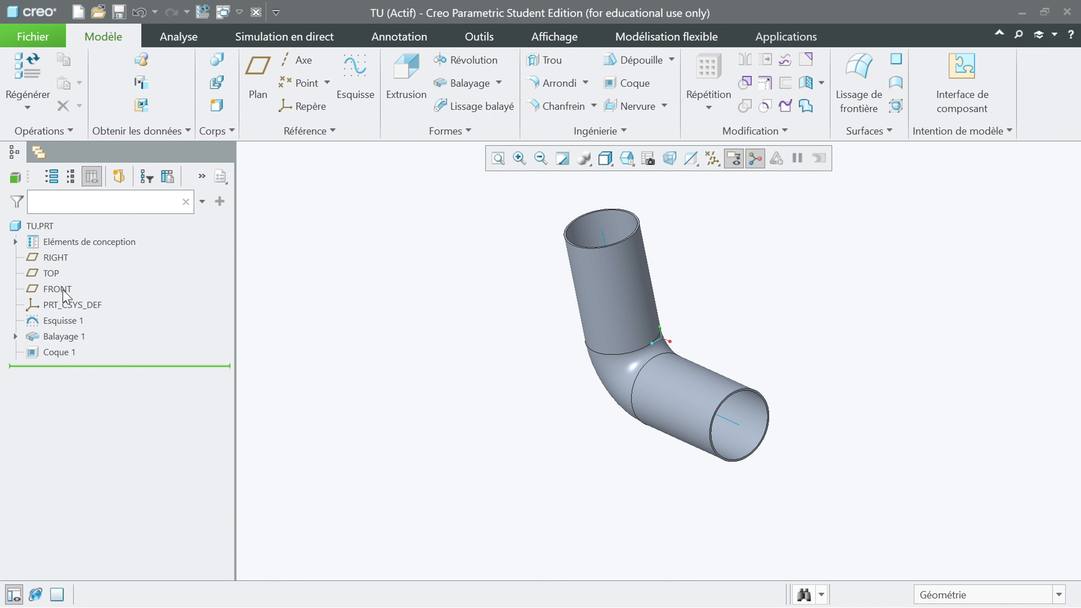
pyautogui.click(64, 320)
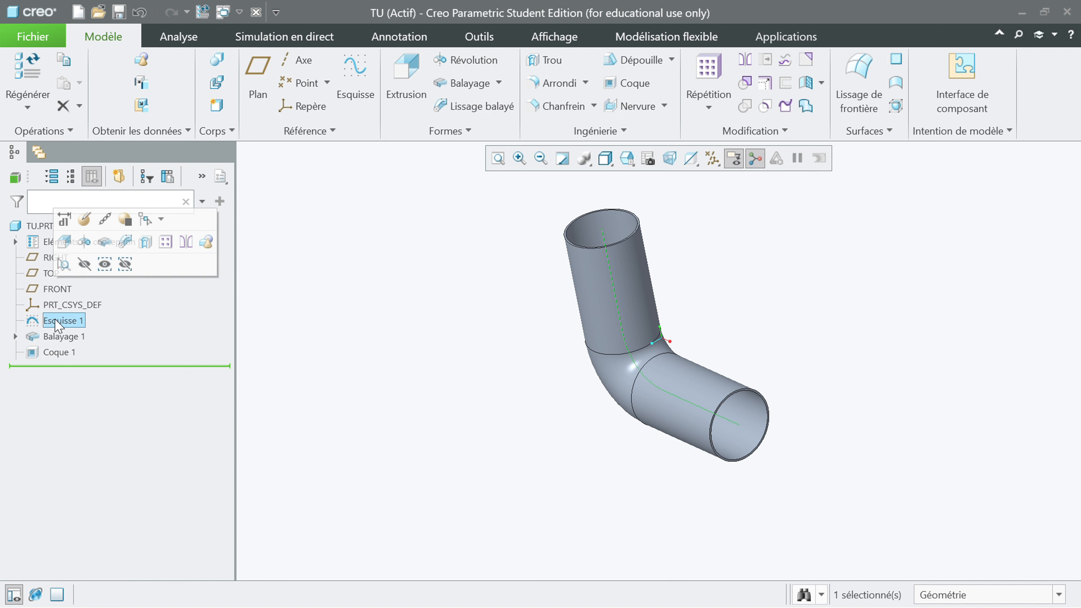
pyautogui.click(88, 269)
pyautogui.moveTo(574, 401)
pyautogui.mouseDown(button='middle')
pyautogui.moveTo(615, 395)
pyautogui.moveTo(717, 336)
pyautogui.moveTo(749, 349)
pyautogui.mouseUp(button='middle')
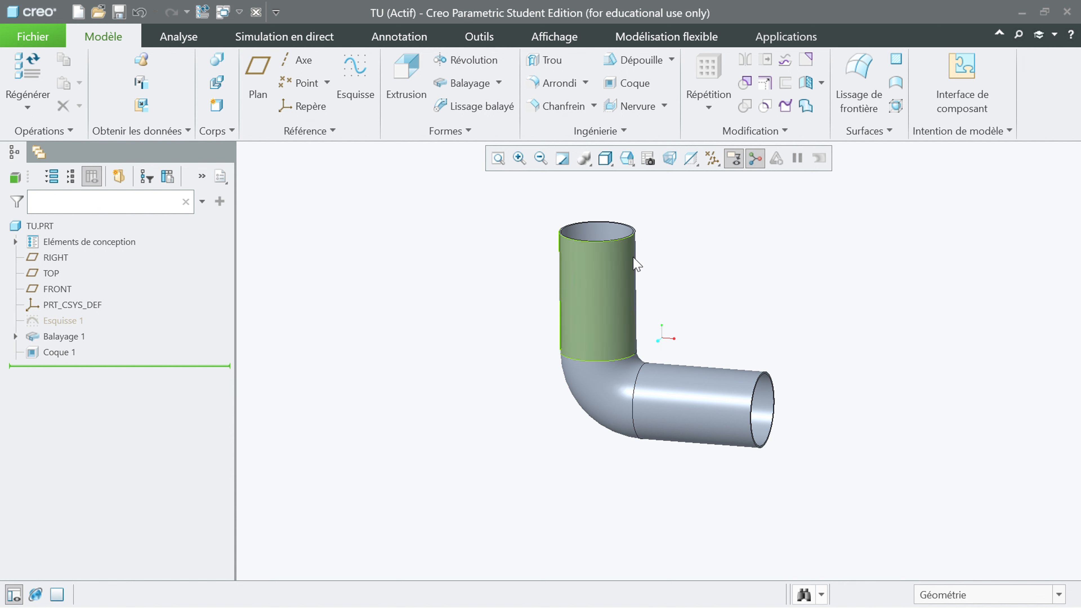
# Switch to part PRT0003 and apply the blue appearance from Mes apparences to the whole part, using the Pièce selection filter
pyautogui.click(1050, 18)
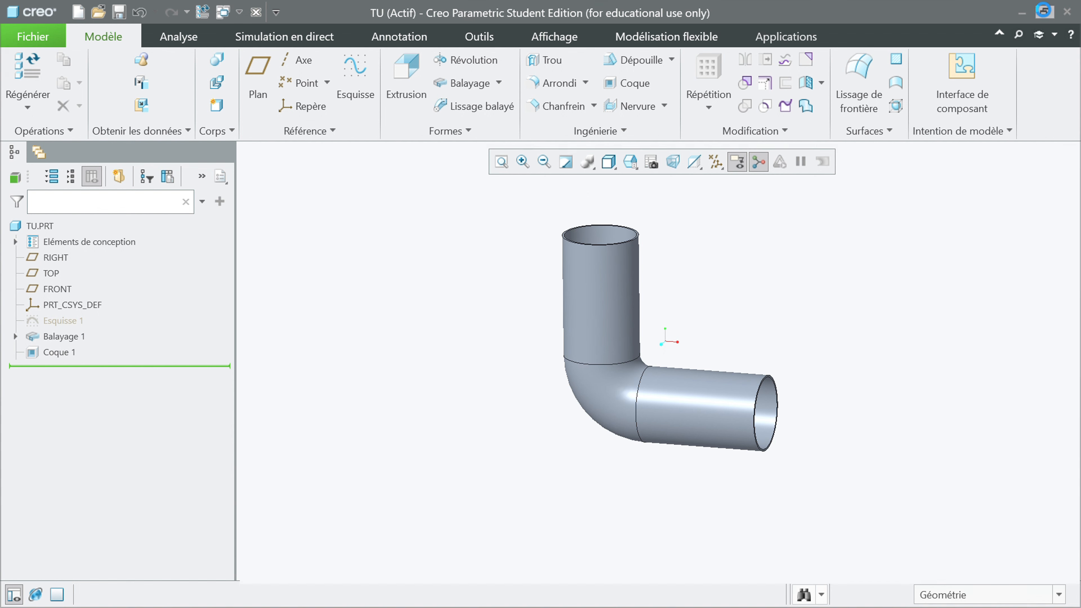
pyautogui.click(579, 81)
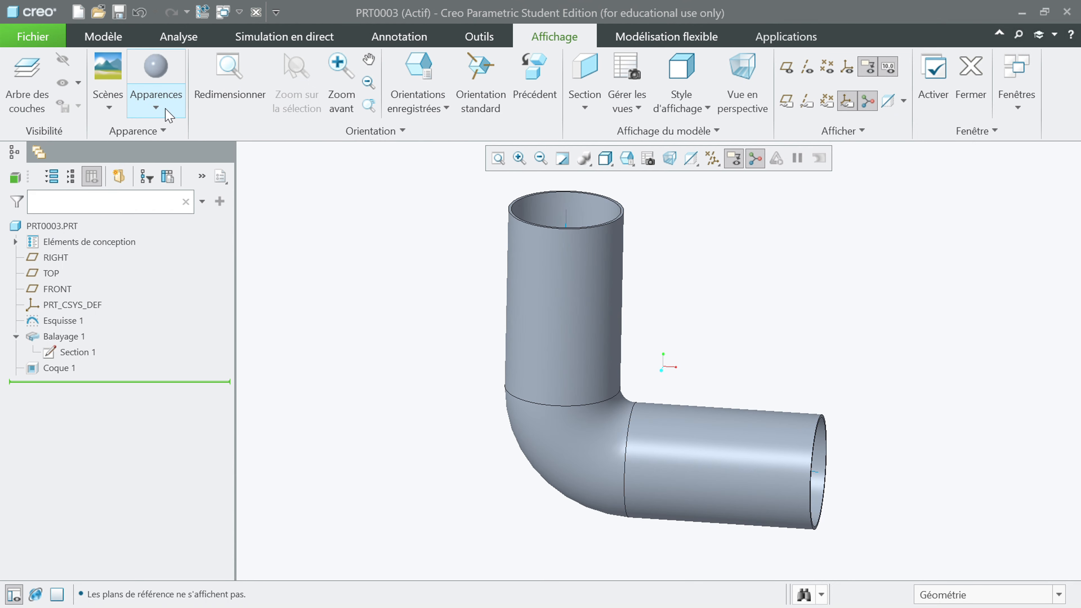
pyautogui.click(155, 107)
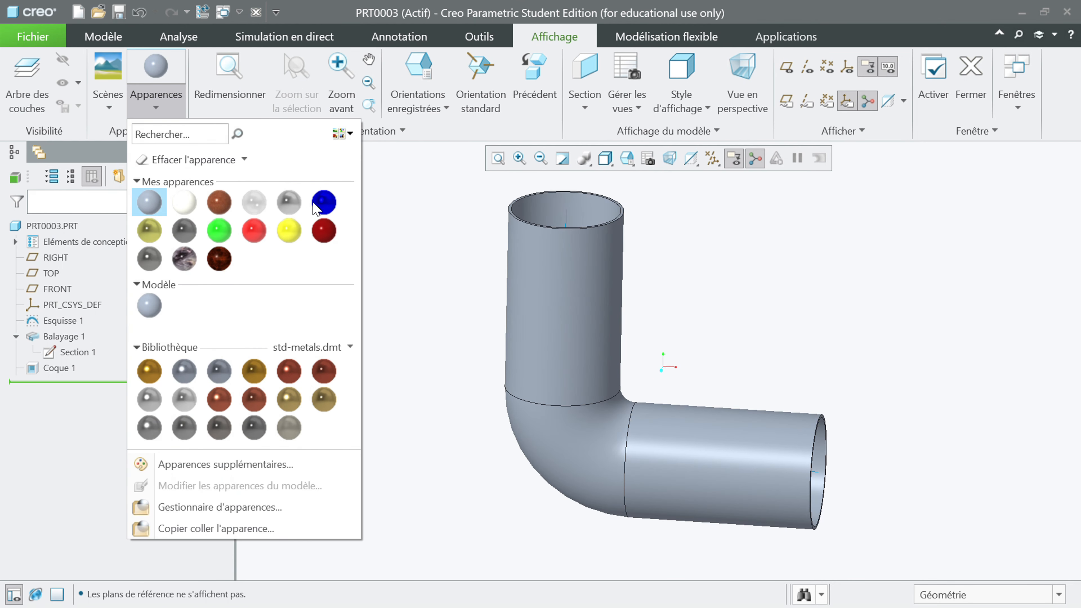
pyautogui.click(323, 204)
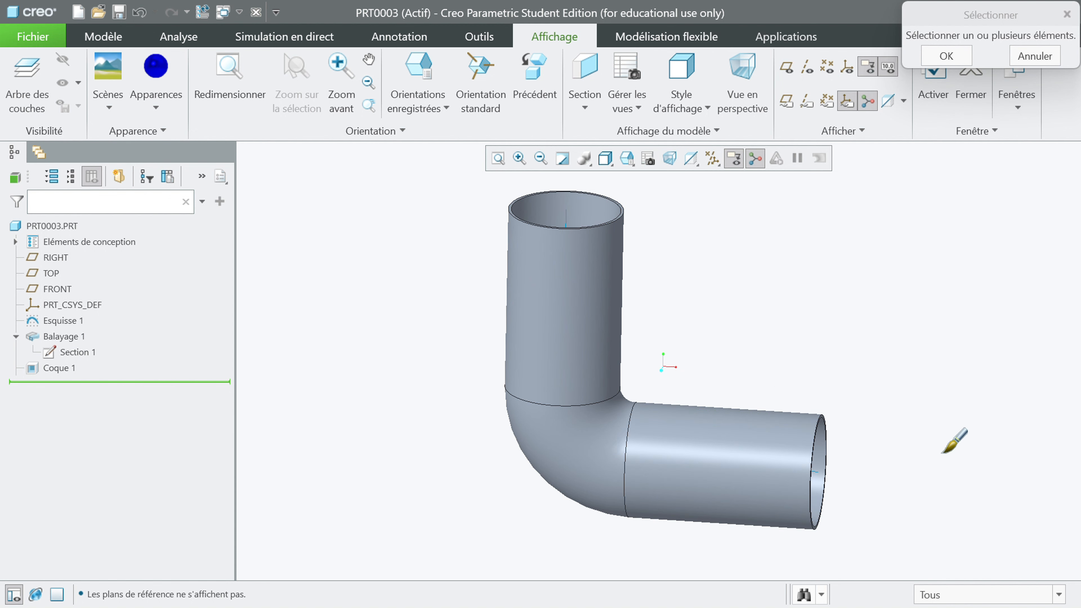
pyautogui.click(929, 595)
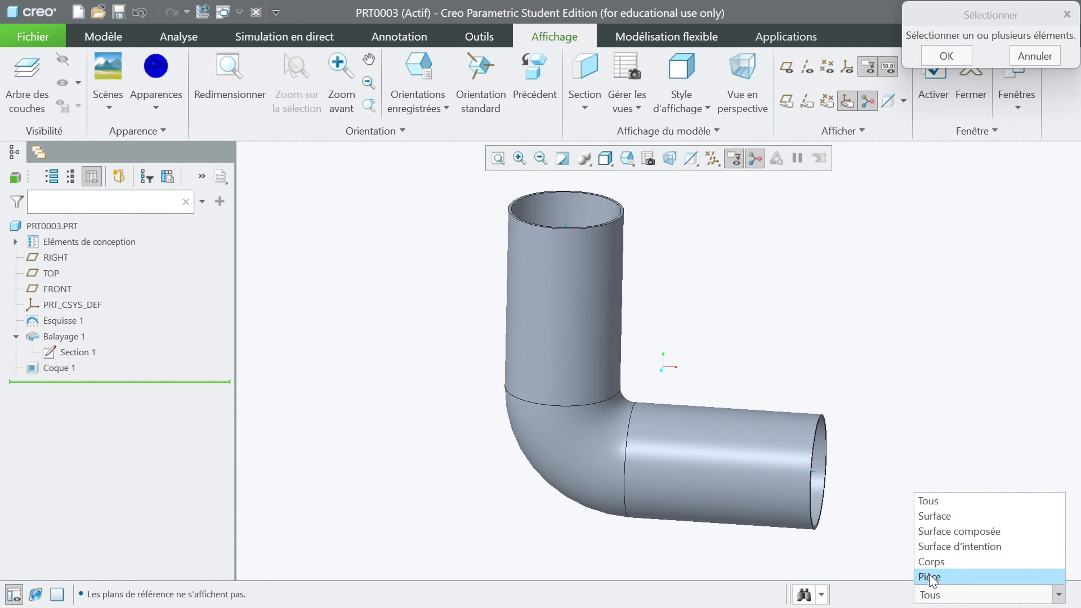
pyautogui.click(930, 578)
pyautogui.click(696, 459)
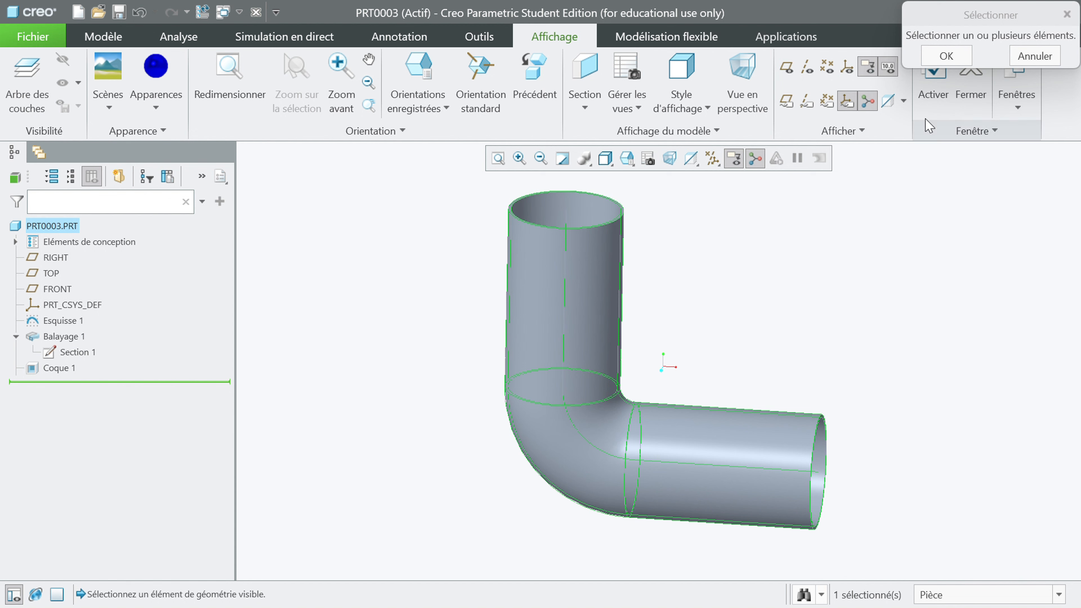
pyautogui.click(945, 56)
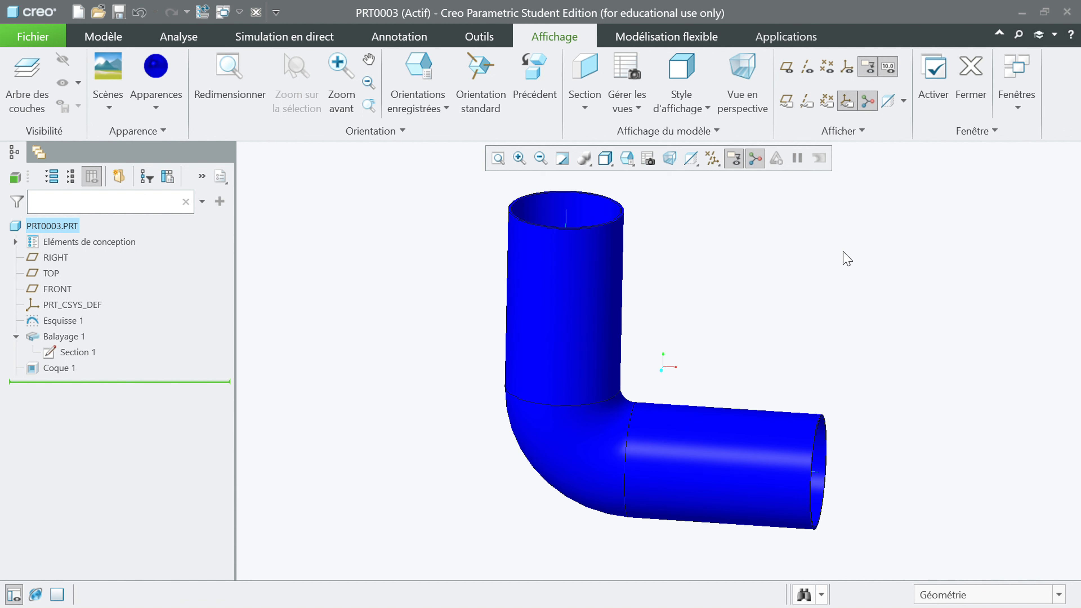
# Apply the white appearance to all inner surfaces of the blue pipe elbow
pyautogui.moveTo(795, 327)
pyautogui.mouseDown(button='middle')
pyautogui.moveTo(738, 309)
pyautogui.moveTo(690, 324)
pyautogui.moveTo(796, 309)
pyautogui.moveTo(740, 320)
pyautogui.moveTo(774, 328)
pyautogui.moveTo(720, 340)
pyautogui.moveTo(774, 410)
pyautogui.mouseUp(button='middle')
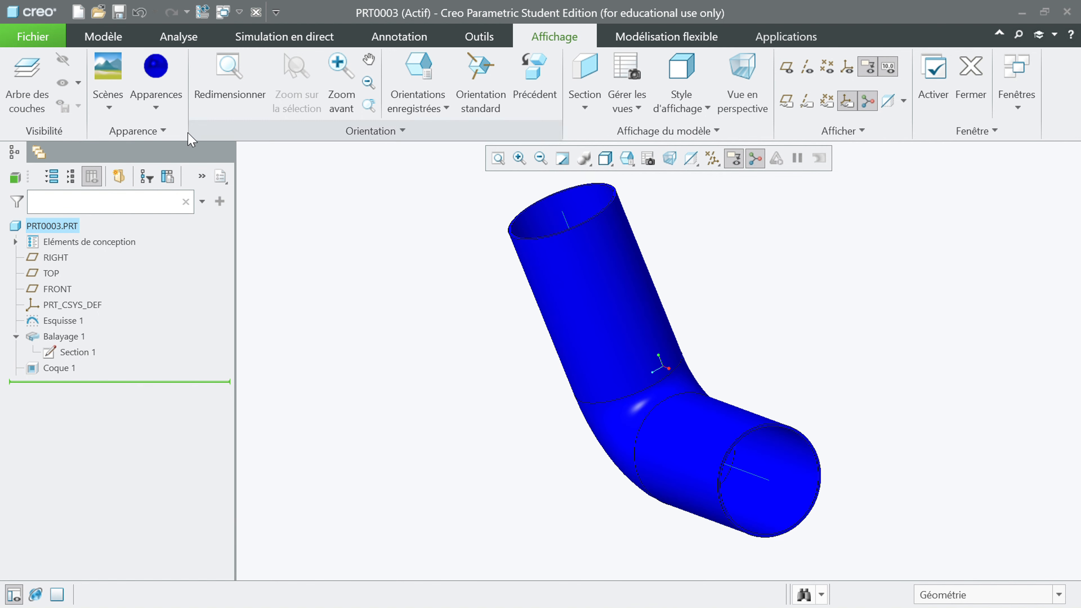
pyautogui.click(174, 114)
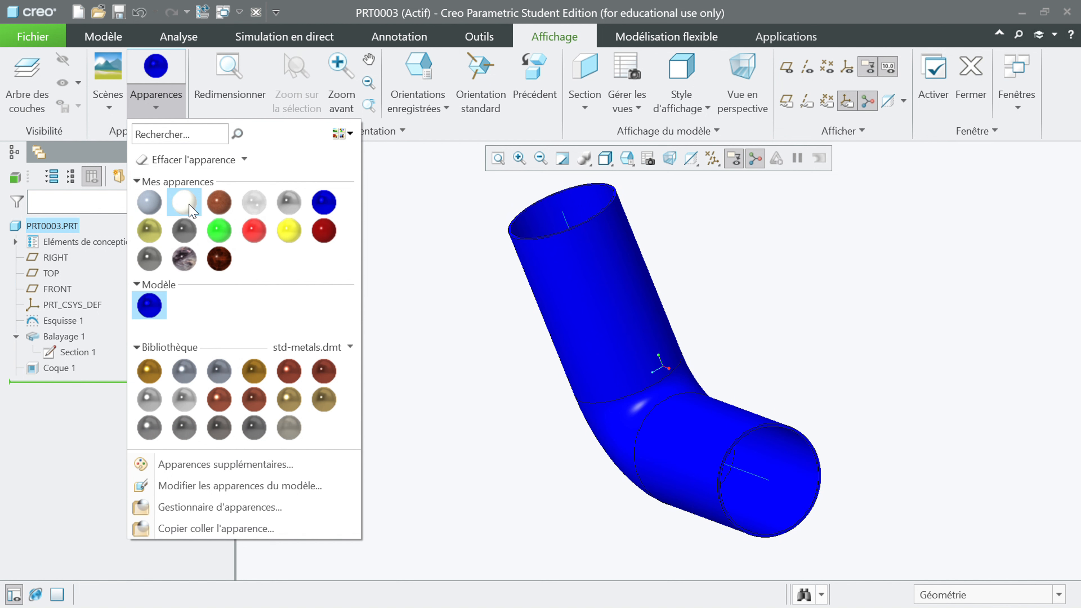
pyautogui.click(189, 206)
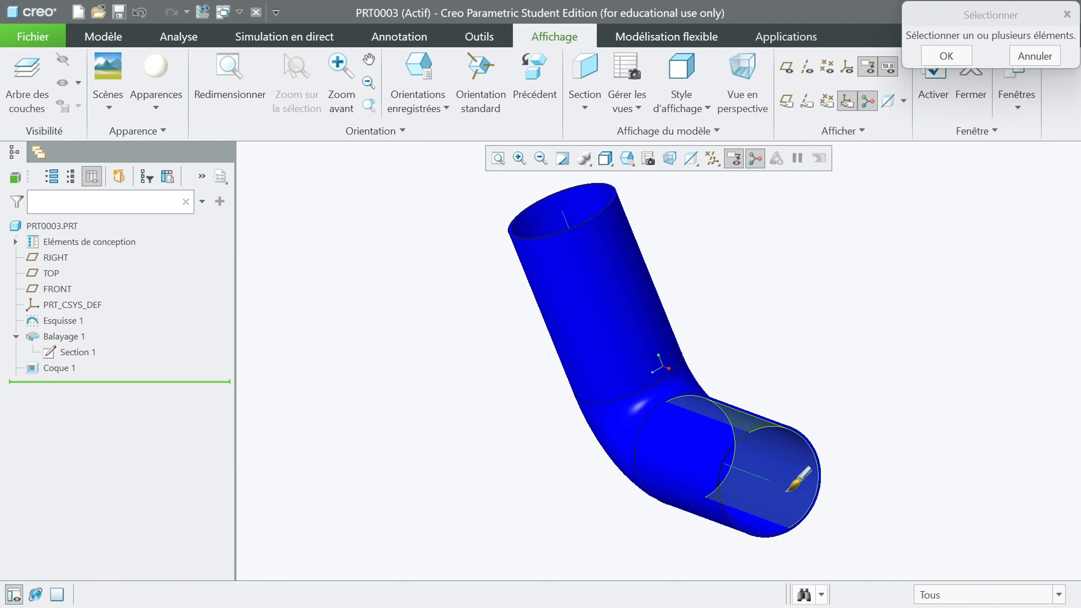
pyautogui.moveTo(787, 489)
pyautogui.mouseDown(button='middle')
pyautogui.moveTo(755, 466)
pyautogui.moveTo(767, 492)
pyautogui.mouseUp(button='middle')
pyautogui.click(768, 485)
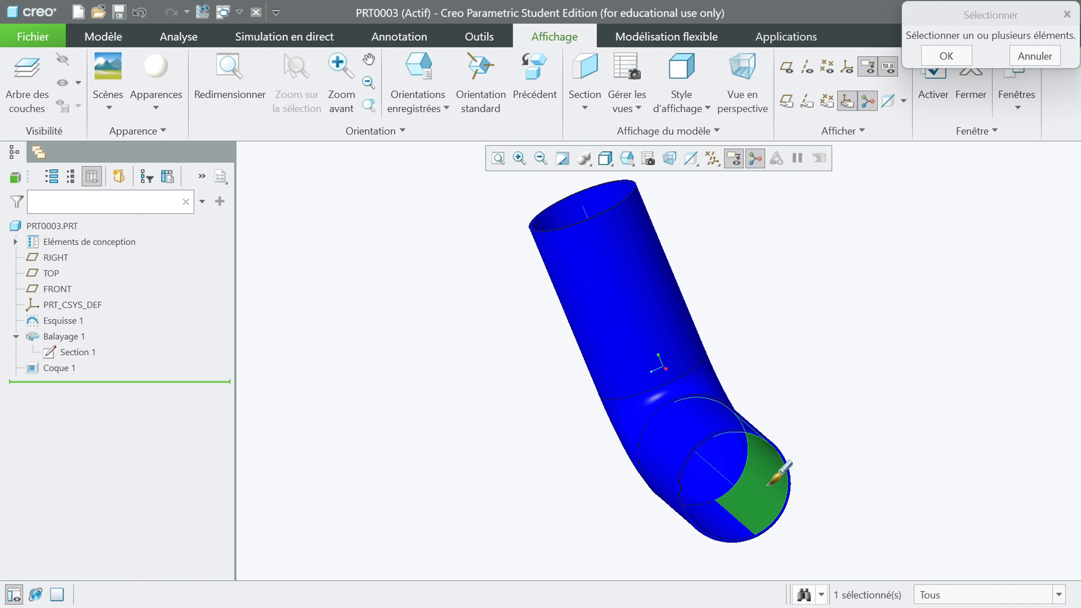
pyautogui.keyDown('ctrl'); pyautogui.click(722, 527); pyautogui.keyUp('ctrl')
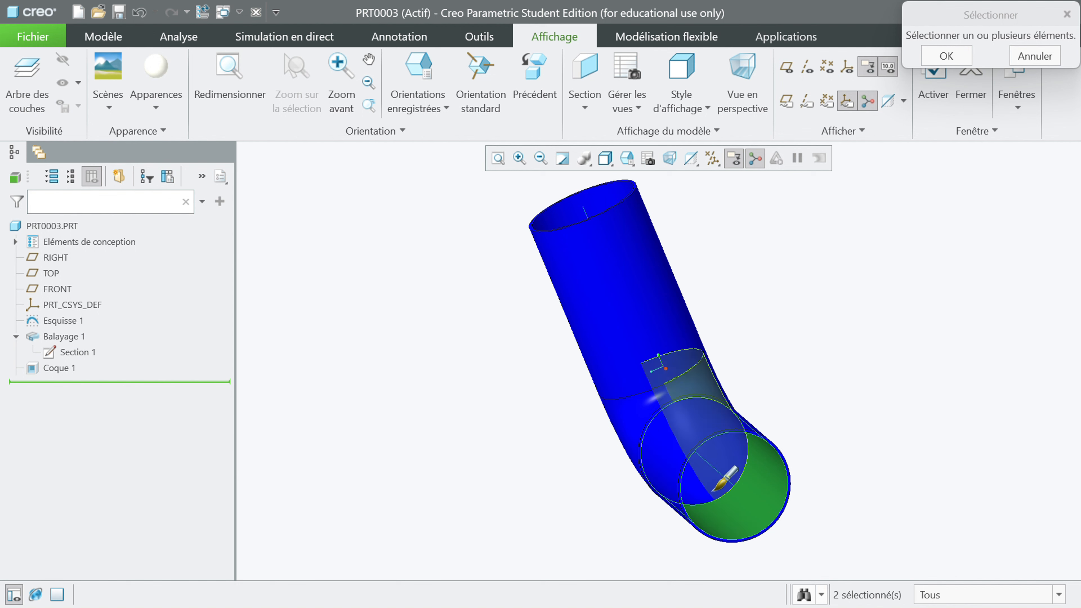
pyautogui.keyDown('ctrl'); pyautogui.click(700, 475); pyautogui.keyUp('ctrl')
pyautogui.moveTo(529, 400); pyautogui.dragTo(533, 492, button='middle')
pyautogui.keyDown('ctrl'); pyautogui.click(506, 438); pyautogui.keyUp('ctrl')
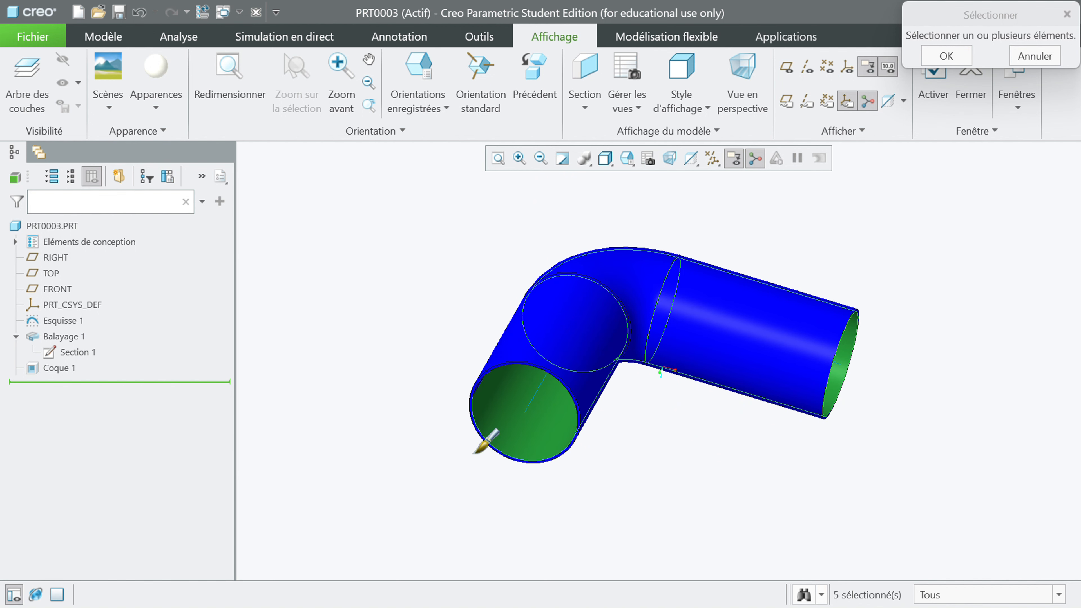
pyautogui.moveTo(476, 451); pyautogui.dragTo(489, 390, button='middle')
pyautogui.keyDown('ctrl'); pyautogui.click(555, 250); pyautogui.keyUp('ctrl')
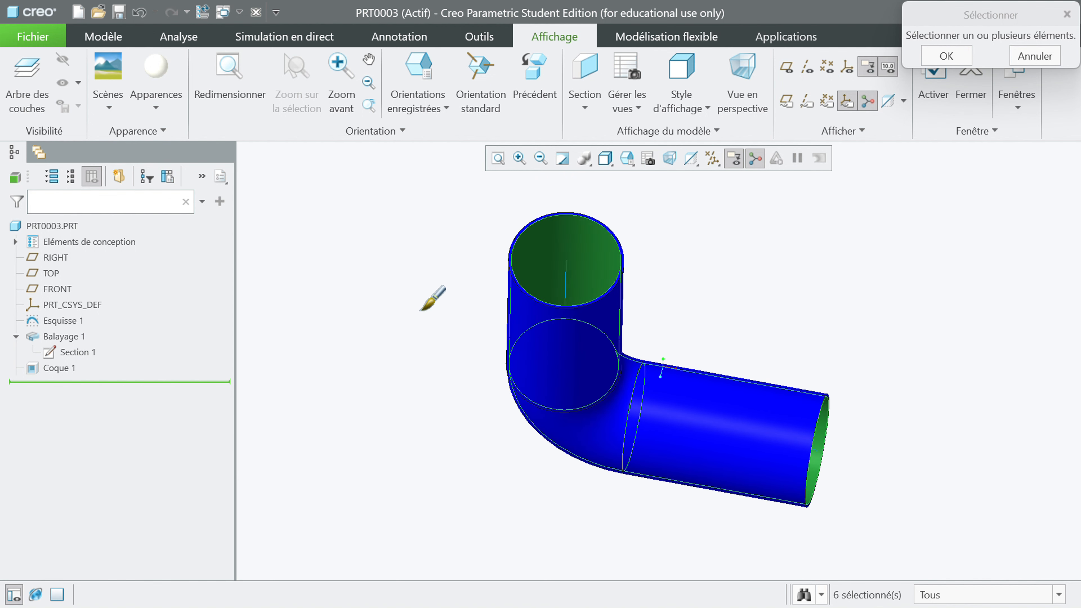
pyautogui.middleClick(430, 302)
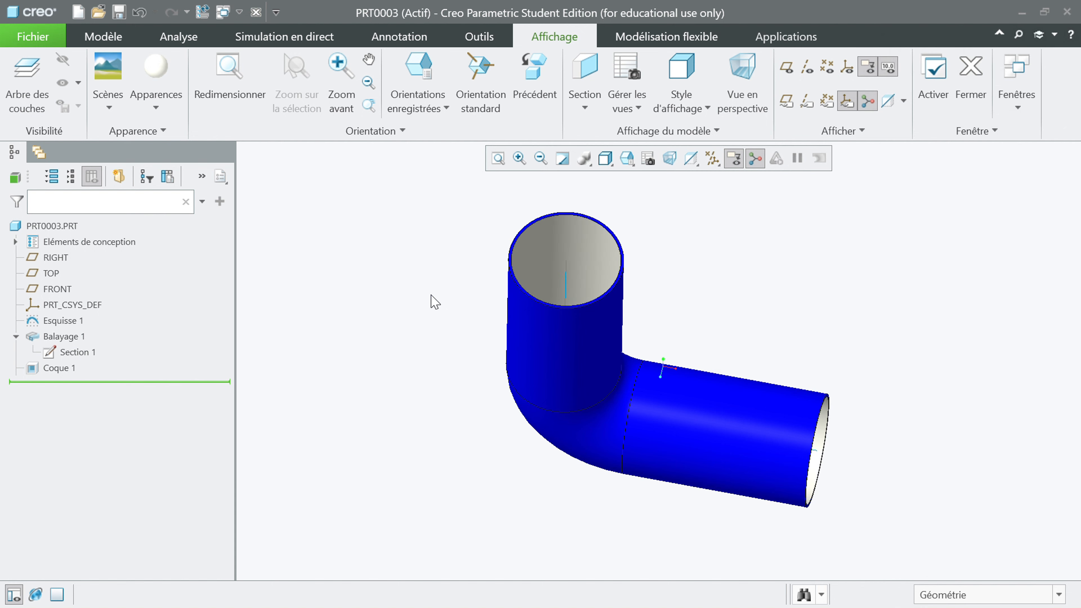
# Change the colour of the elbow's blue model appearance ptc-metallic-blue to RGB 28.0, 107.1, 242.2
pyautogui.moveTo(429, 301); pyautogui.dragTo(491, 374, button='middle')
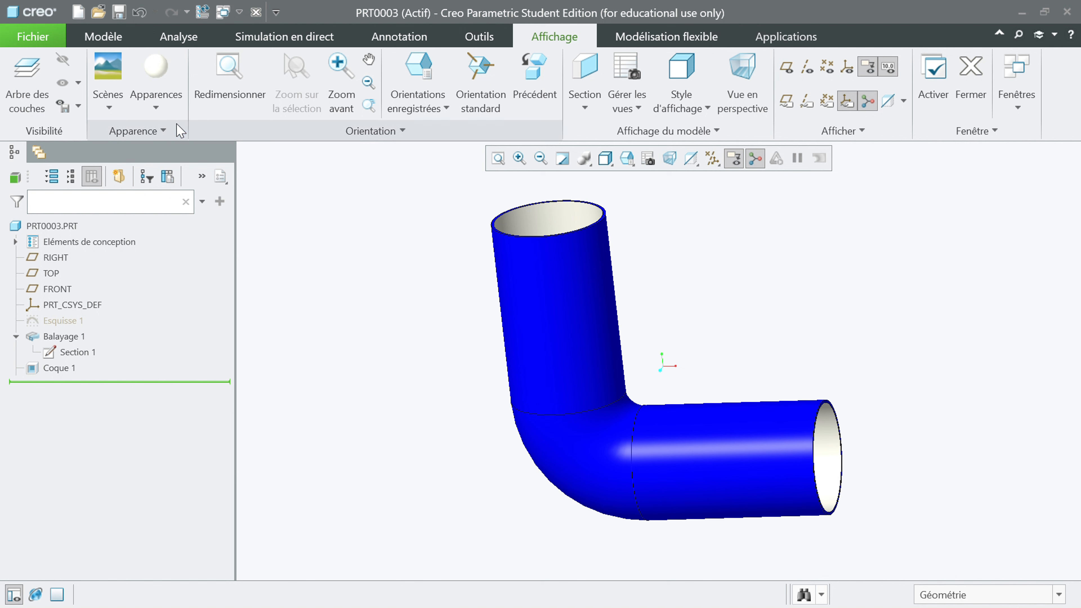
pyautogui.click(144, 107)
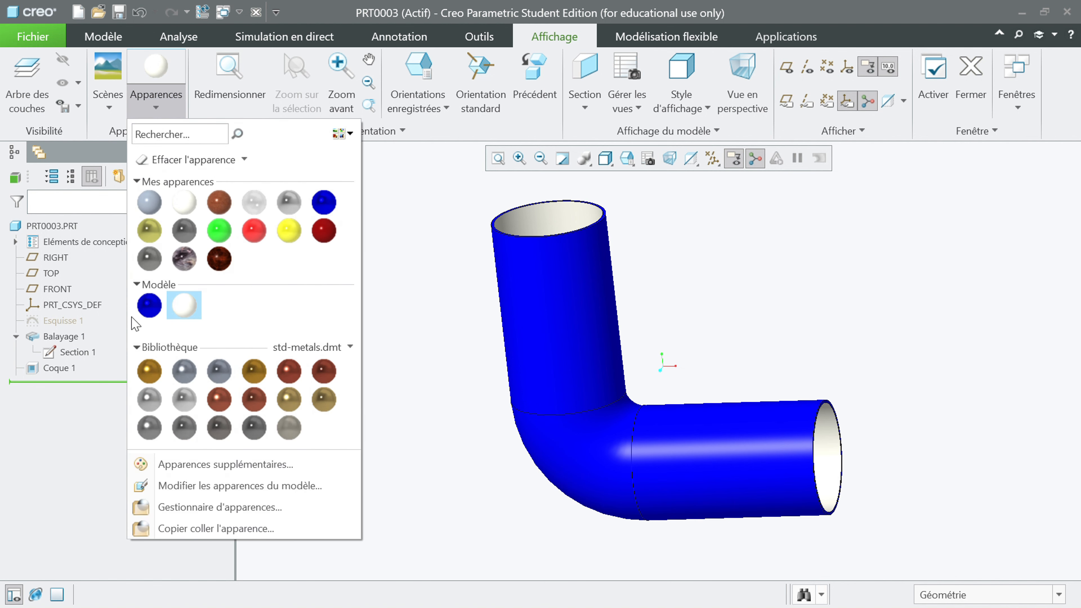
pyautogui.rightClick(154, 310)
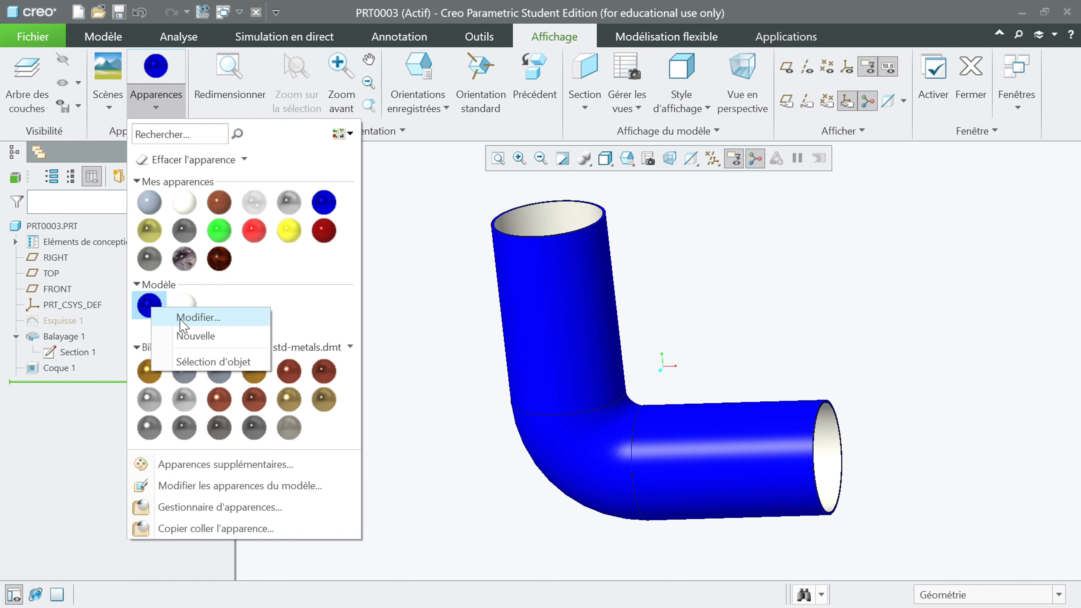
pyautogui.click(198, 318)
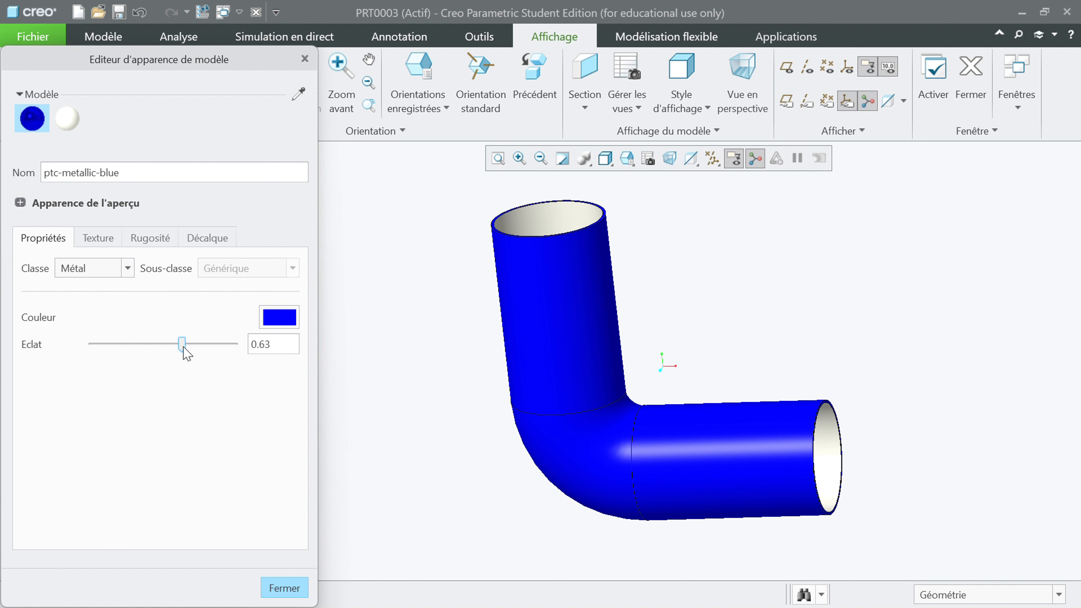
pyautogui.moveTo(184, 347); pyautogui.dragTo(187, 368)
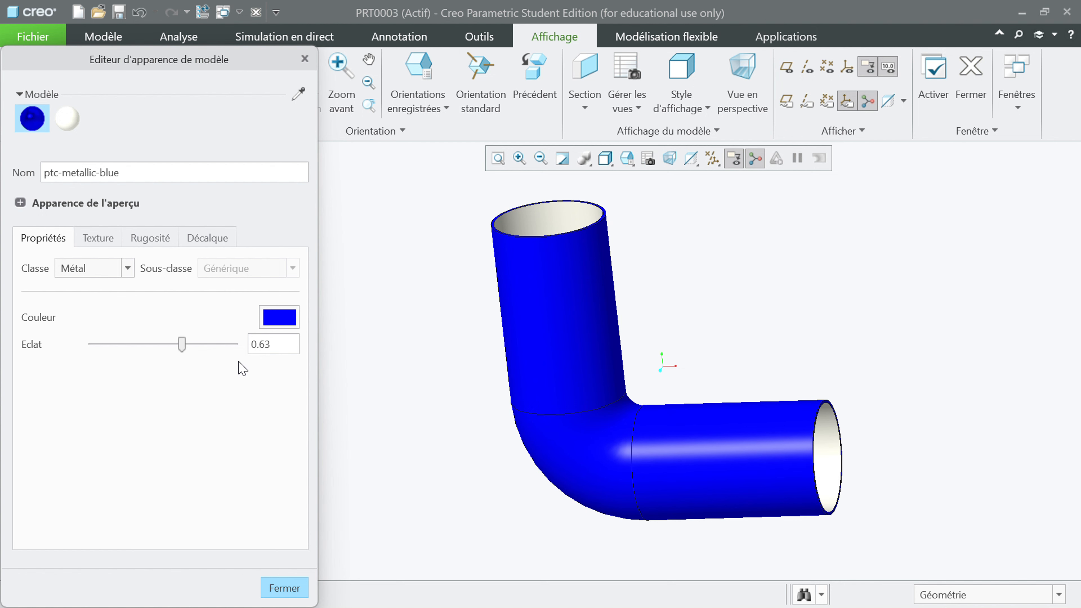
pyautogui.click(269, 326)
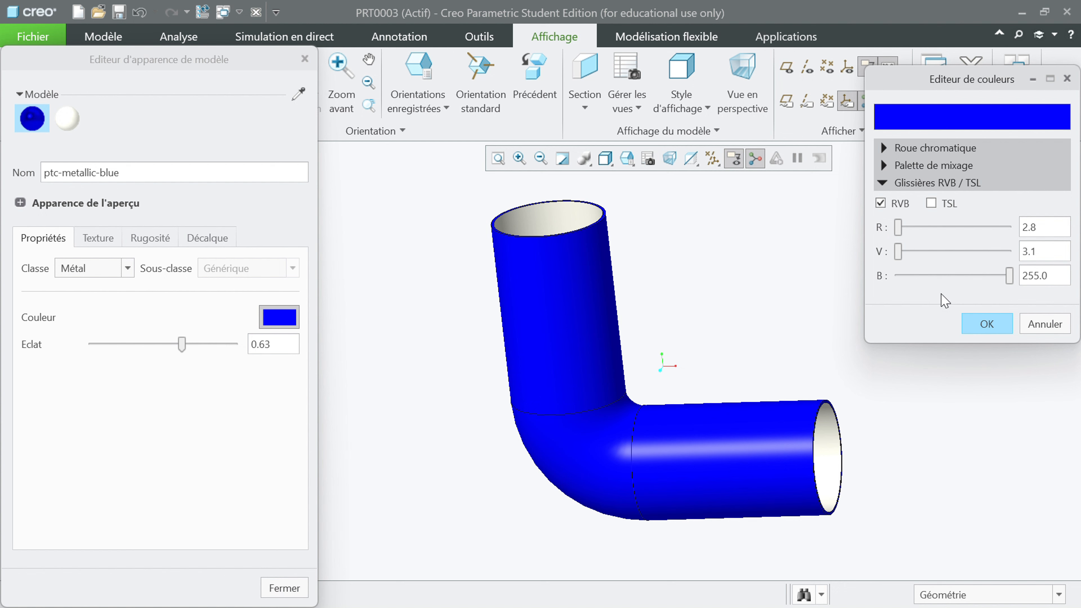
pyautogui.moveTo(1009, 276); pyautogui.dragTo(970, 306)
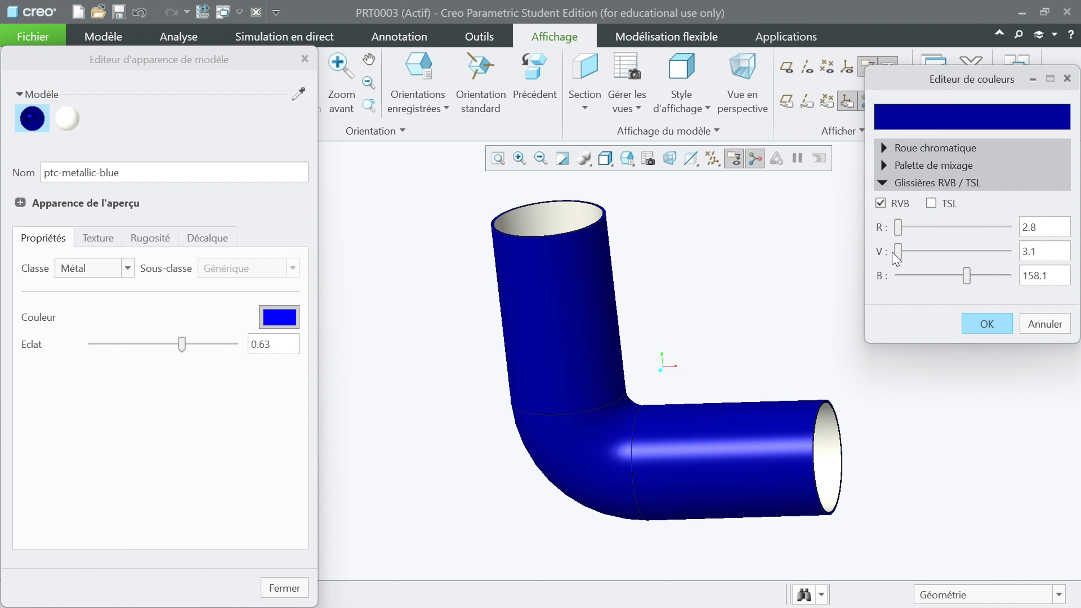
pyautogui.moveTo(902, 255); pyautogui.dragTo(935, 257)
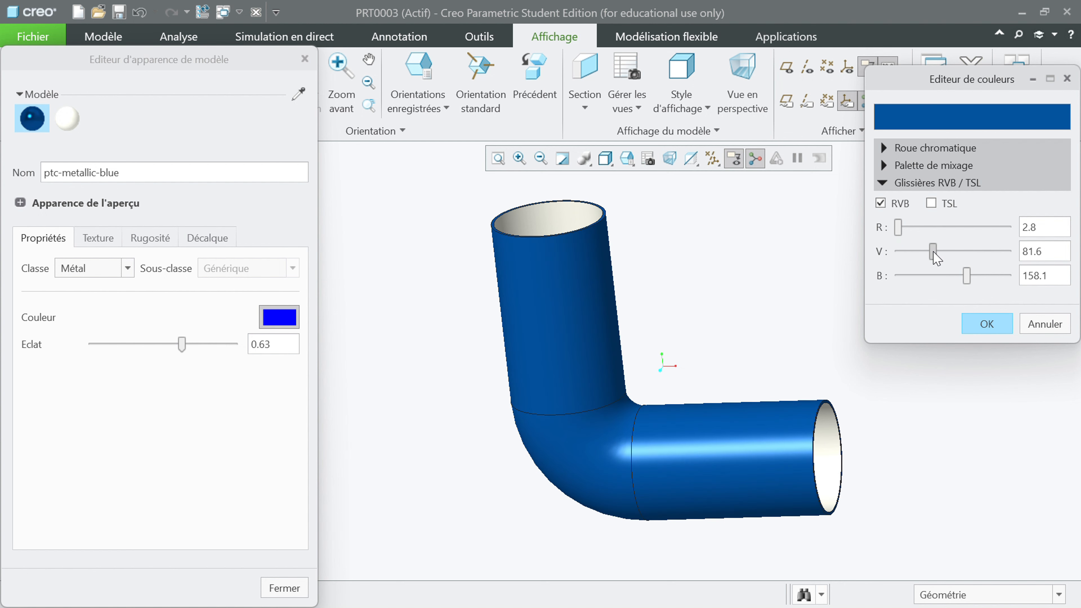
pyautogui.moveTo(897, 227); pyautogui.dragTo(1007, 280)
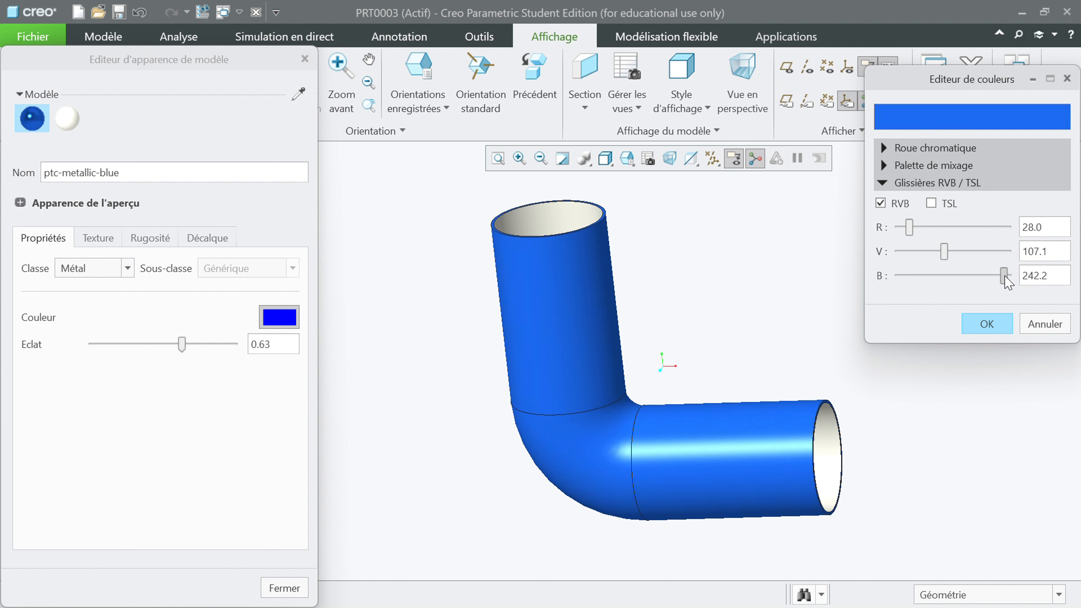
pyautogui.click(986, 325)
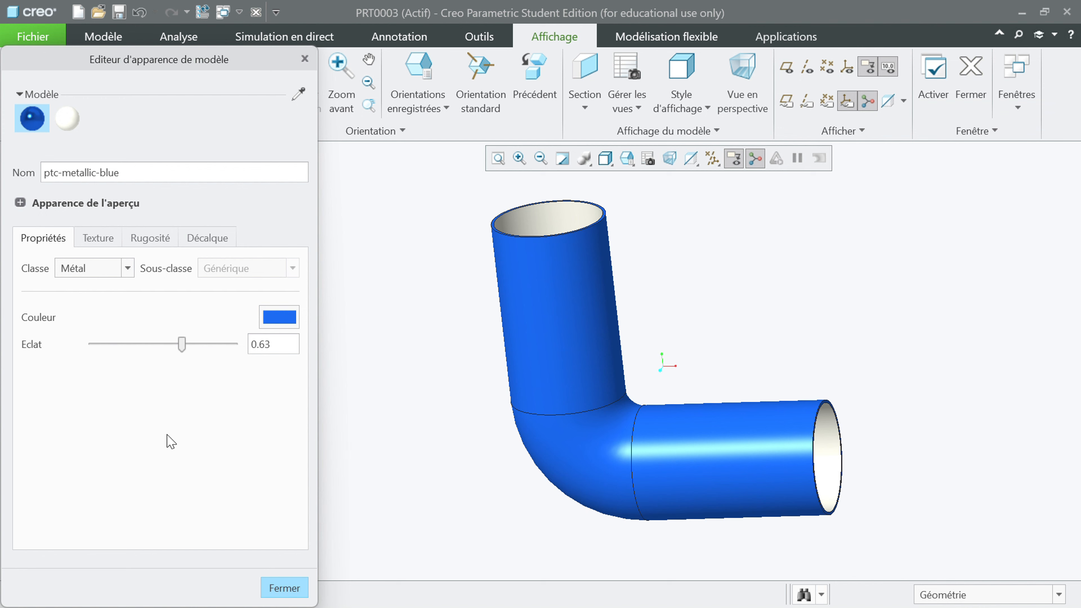
pyautogui.click(285, 589)
# Display the pipe elbow in the Ombrage avec réflexions style and examine its reflection from several angles
pyautogui.moveTo(433, 493)
pyautogui.mouseDown(button='middle')
pyautogui.moveTo(350, 496)
pyautogui.moveTo(376, 496)
pyautogui.moveTo(439, 432)
pyautogui.moveTo(446, 469)
pyautogui.moveTo(420, 495)
pyautogui.mouseUp(button='middle')
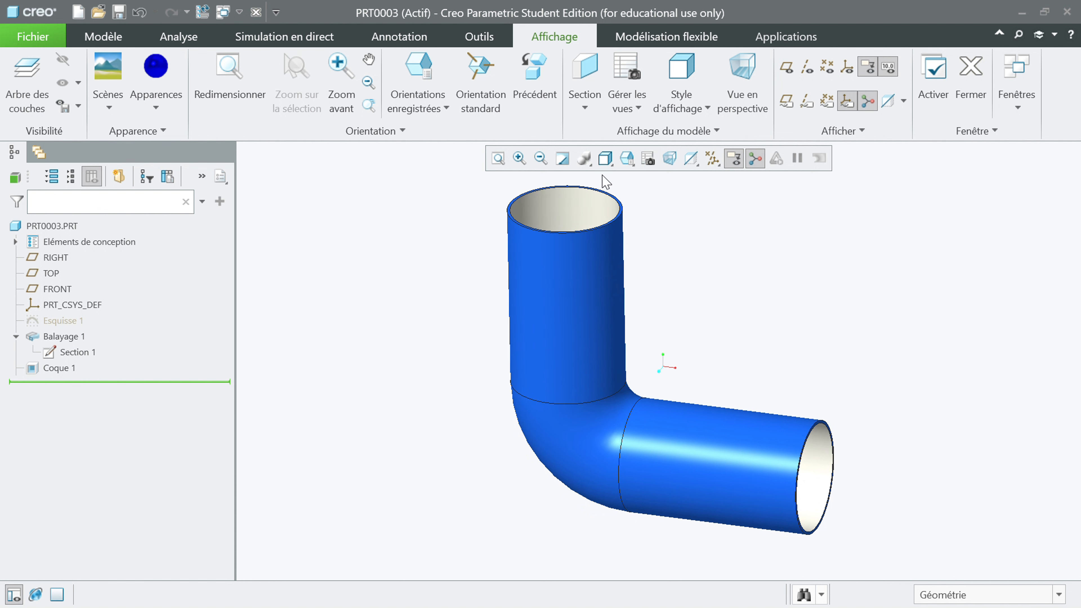
pyautogui.click(604, 161)
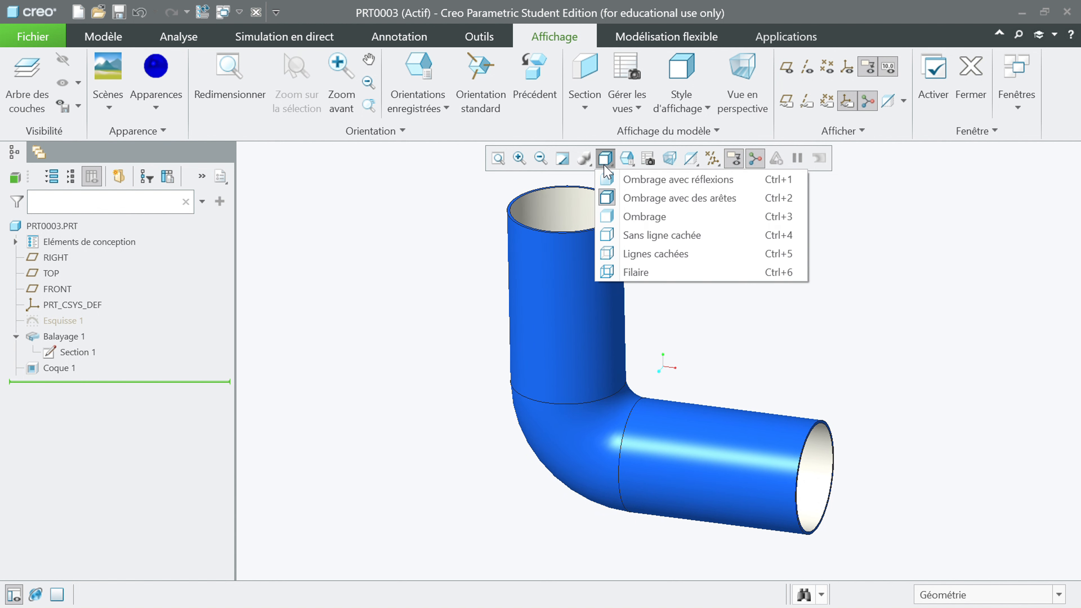
pyautogui.click(647, 182)
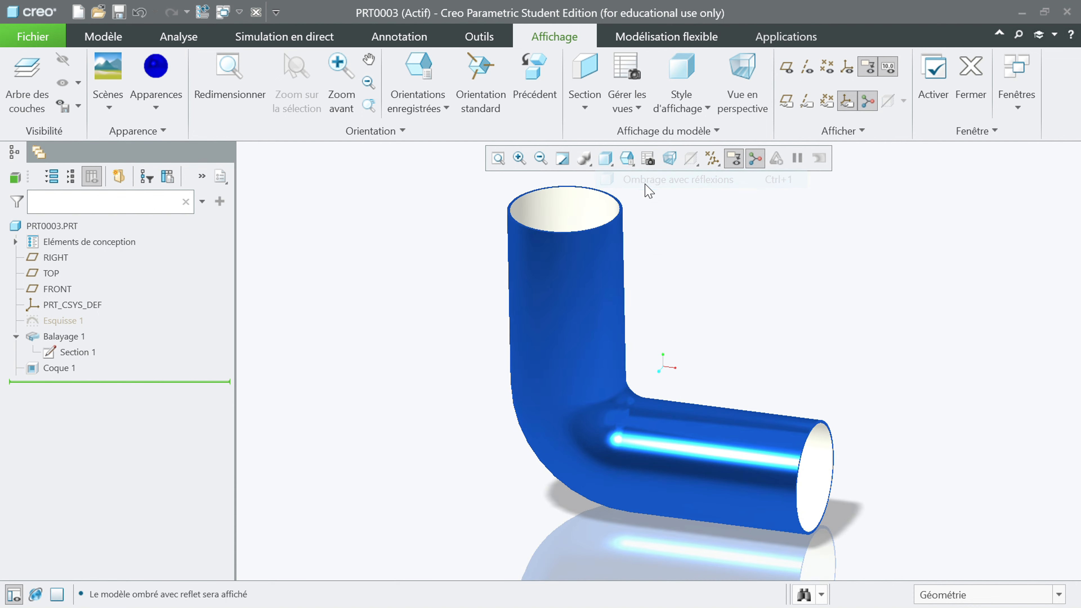
pyautogui.moveTo(523, 467)
pyautogui.mouseDown(button='middle')
pyautogui.moveTo(424, 454)
pyautogui.moveTo(473, 458)
pyautogui.moveTo(516, 400)
pyautogui.moveTo(509, 394)
pyautogui.moveTo(466, 455)
pyautogui.moveTo(473, 460)
pyautogui.mouseUp(button='middle')
pyautogui.scroll(-5, 477, 465)
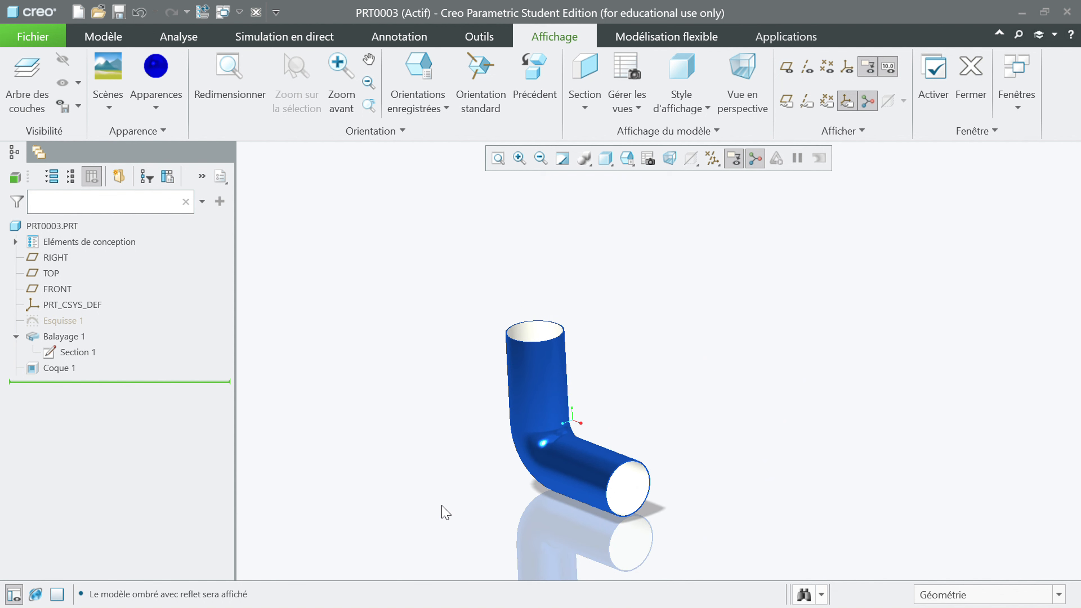
pyautogui.keyDown('shift'); pyautogui.moveTo(450, 508); pyautogui.dragTo(501, 432, button='middle'); pyautogui.keyUp('shift')
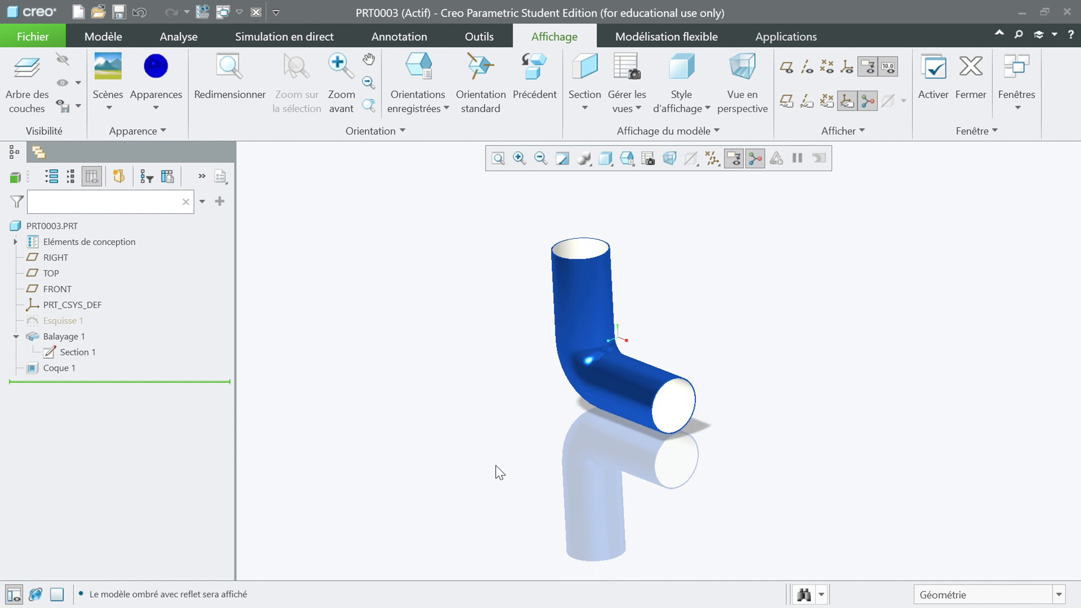
pyautogui.scroll(2, 494, 477)
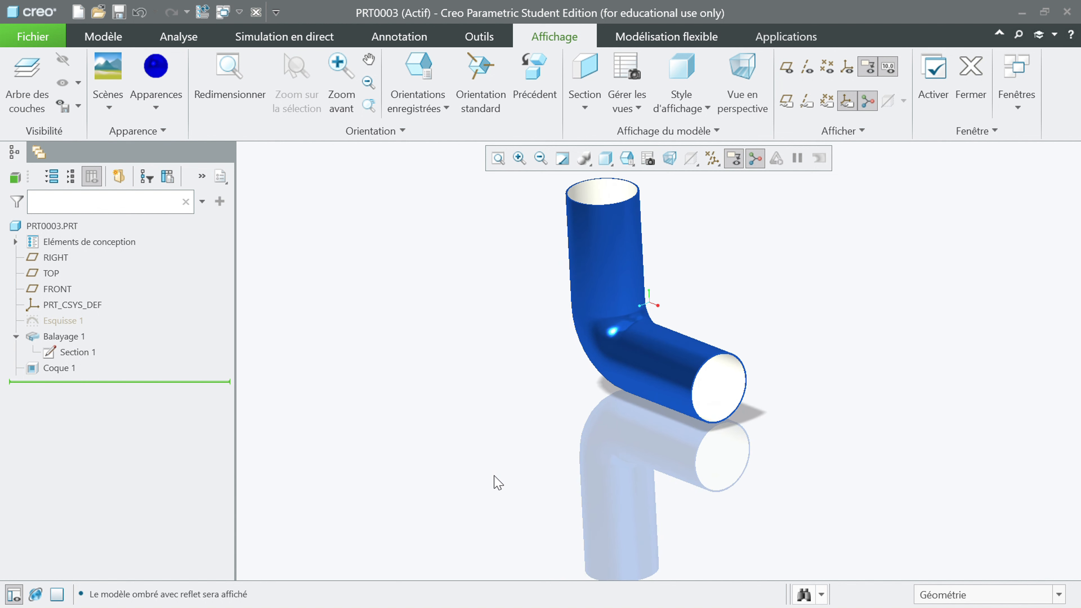
pyautogui.moveTo(510, 409)
pyautogui.mouseDown(button='middle')
pyautogui.moveTo(480, 387)
pyautogui.moveTo(562, 367)
pyautogui.moveTo(582, 340)
pyautogui.moveTo(559, 387)
pyautogui.mouseUp(button='middle')
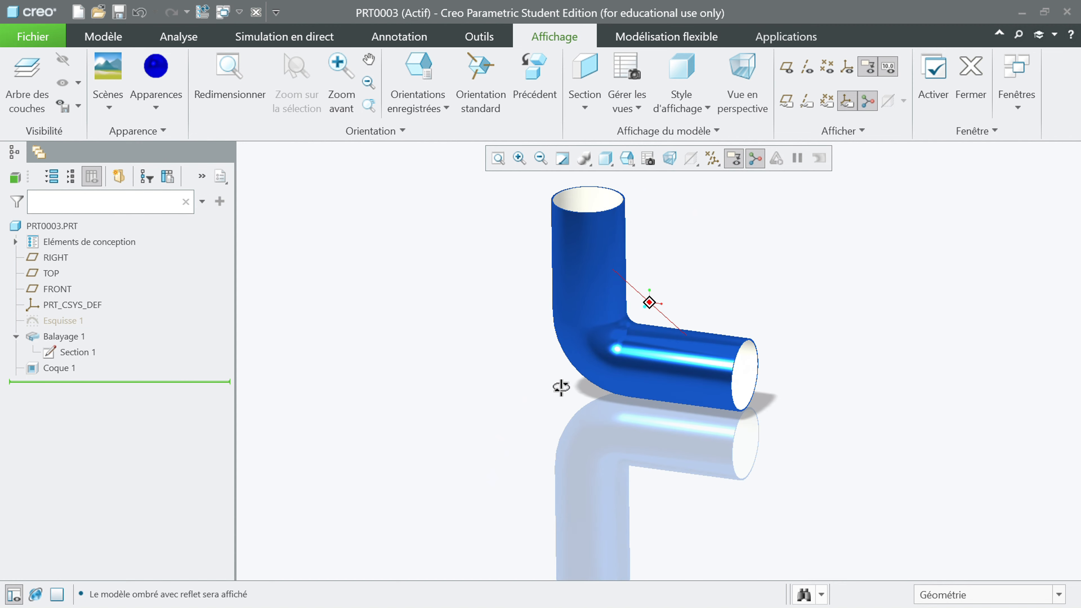